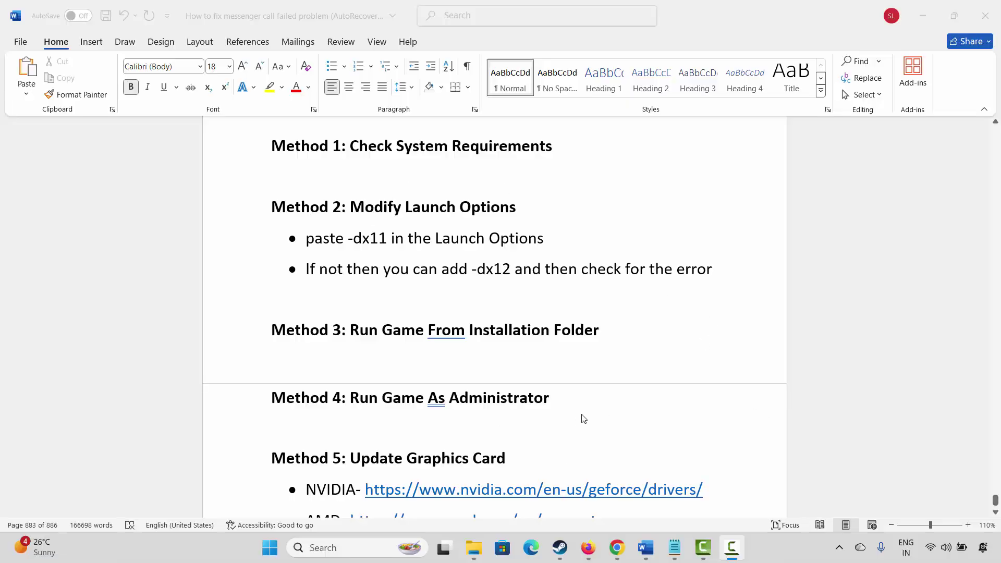
- Switch from the Word notes to Steam's Escape from Tarkov store page
click(560, 548)
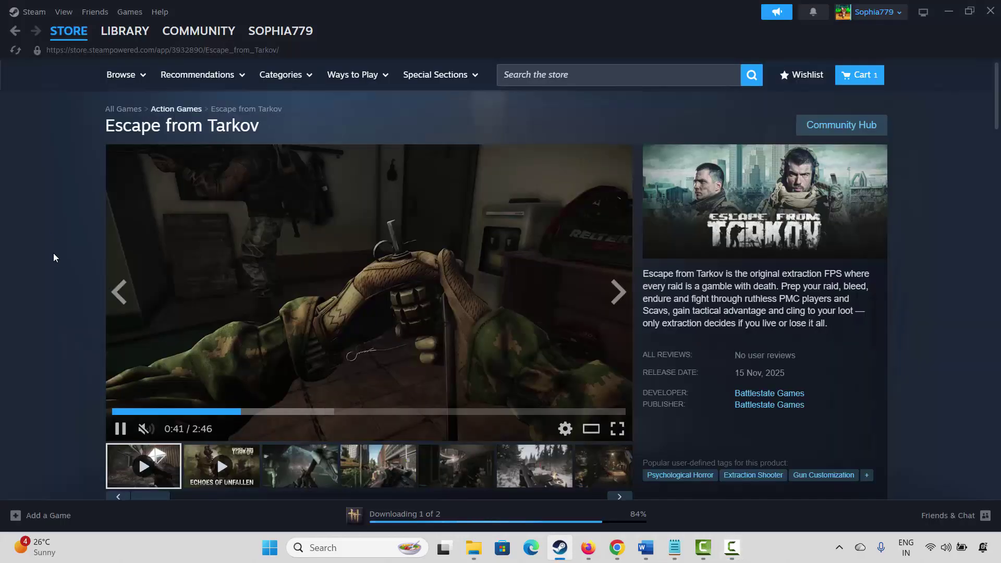
- Review Escape from Tarkov's system requirements on the store page, then minimize Steam back to Word
scroll(56, 273, down, 20)
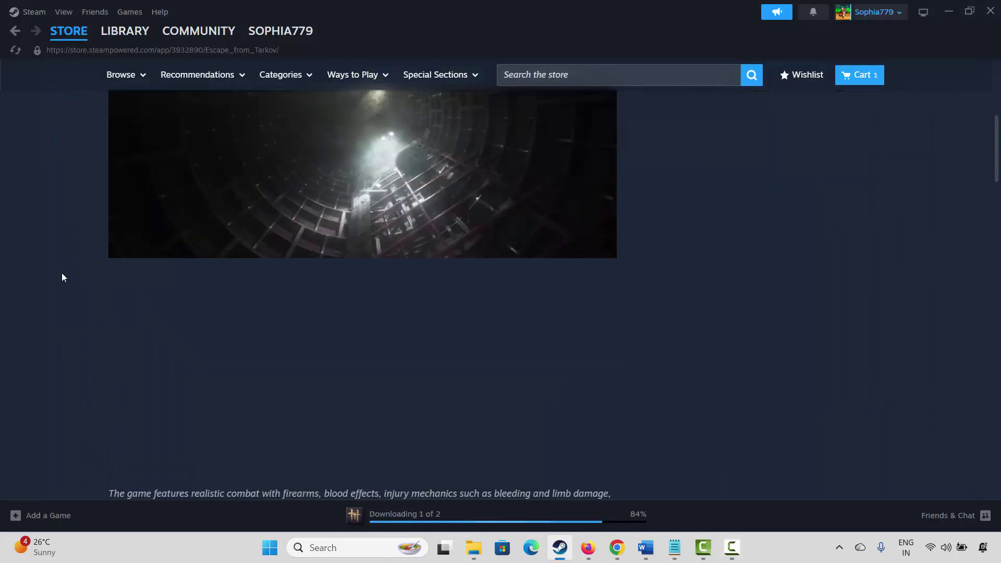
scroll(62, 276, down, 3)
scroll(71, 250, up, 1)
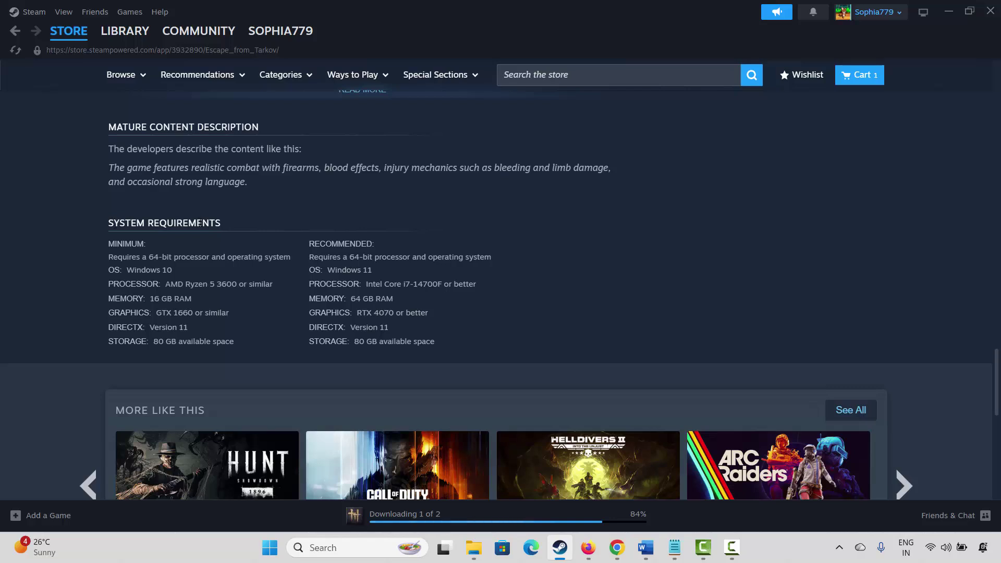
drag(114, 223, 210, 223)
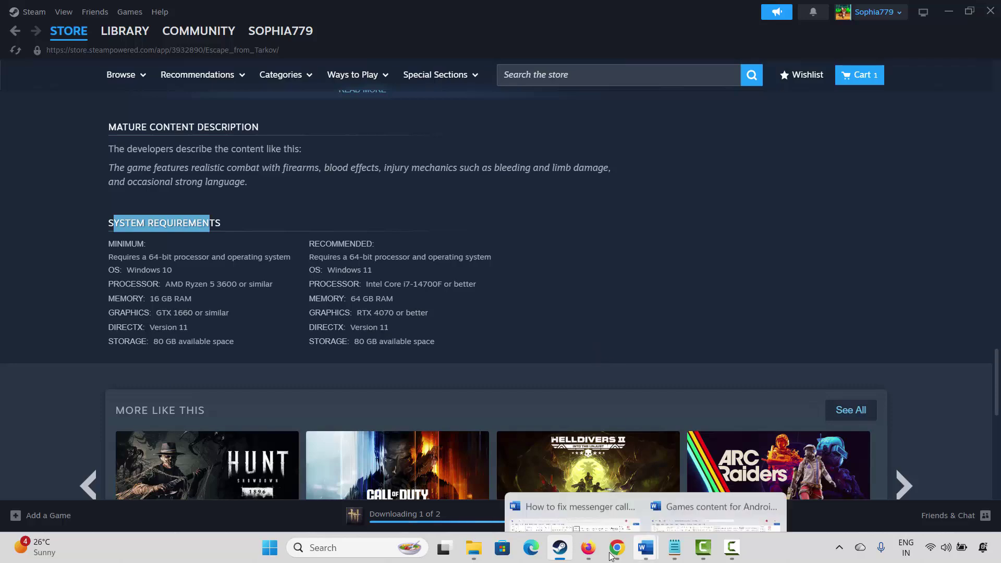
click(559, 552)
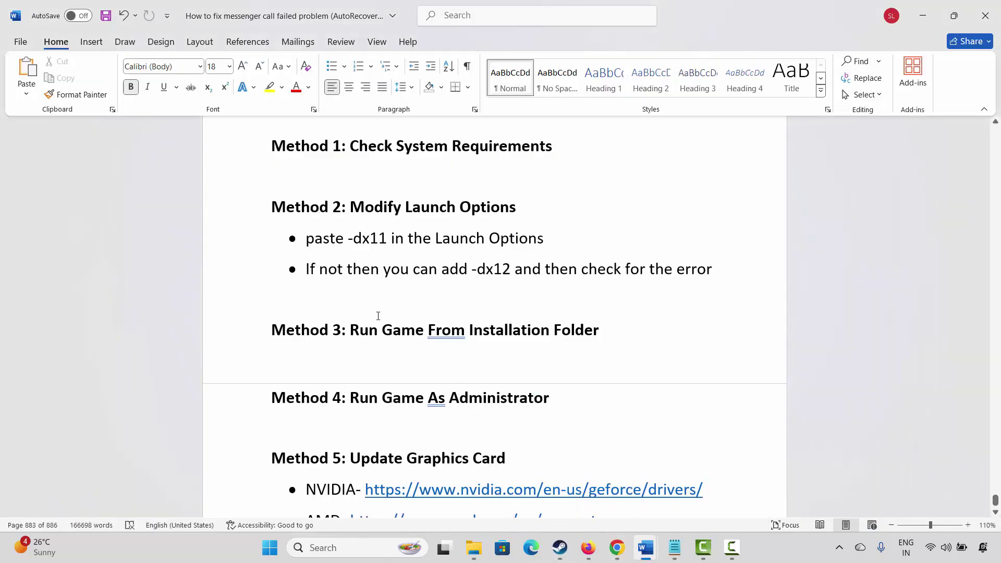
- Select the Method 2 heading in Word and open skate.'s Properties from the Steam Library
click(228, 222)
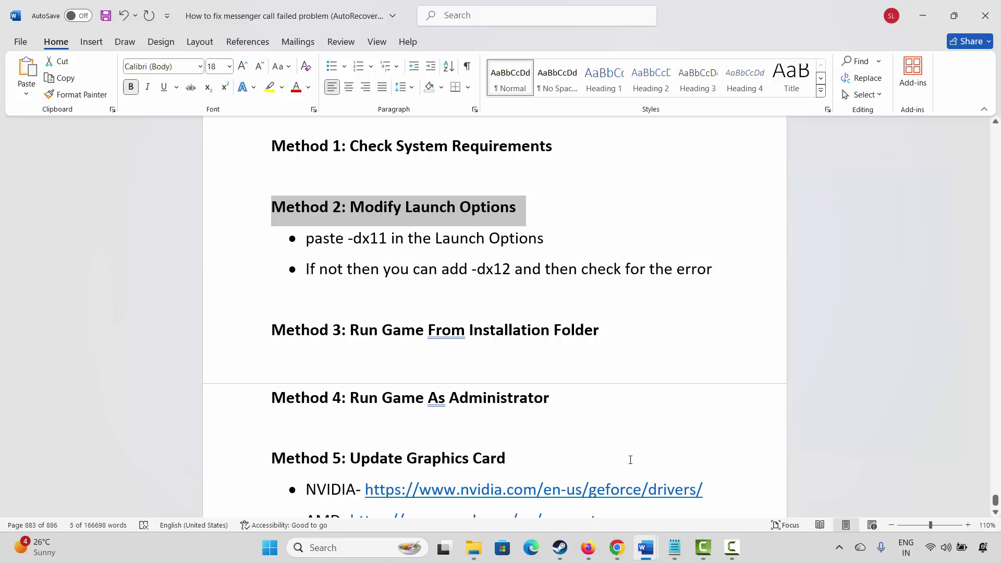
click(559, 548)
click(62, 303)
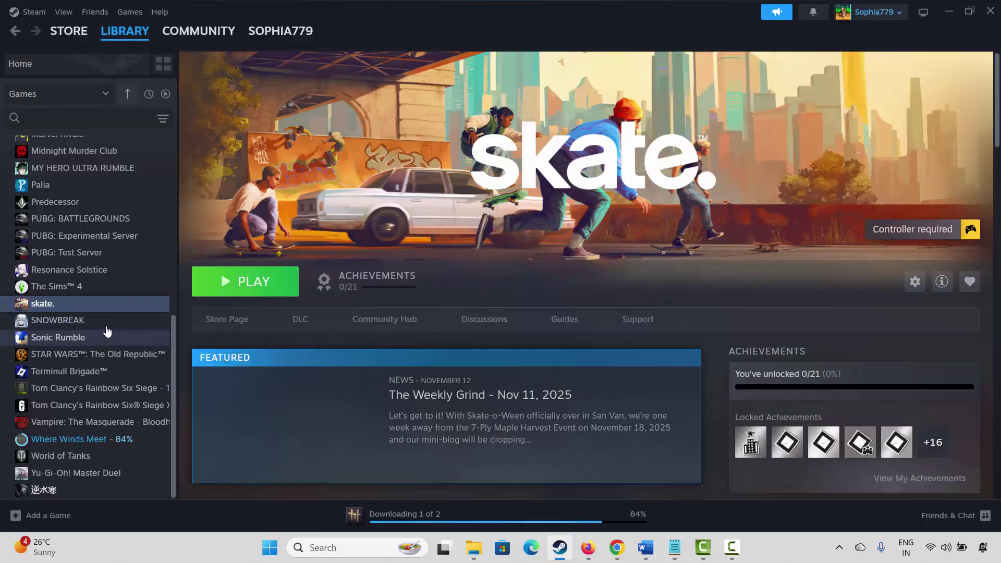
right_click(45, 310)
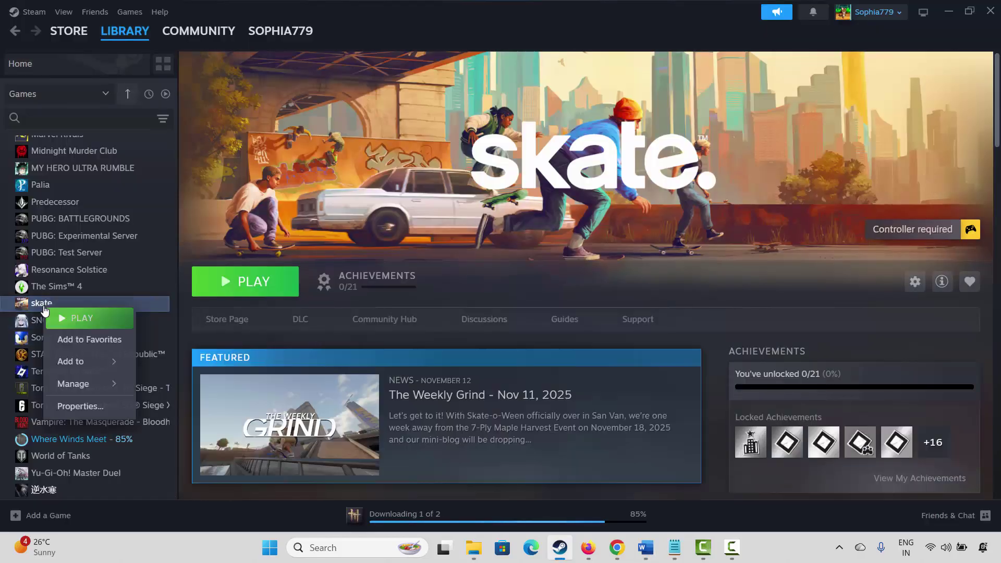
click(80, 406)
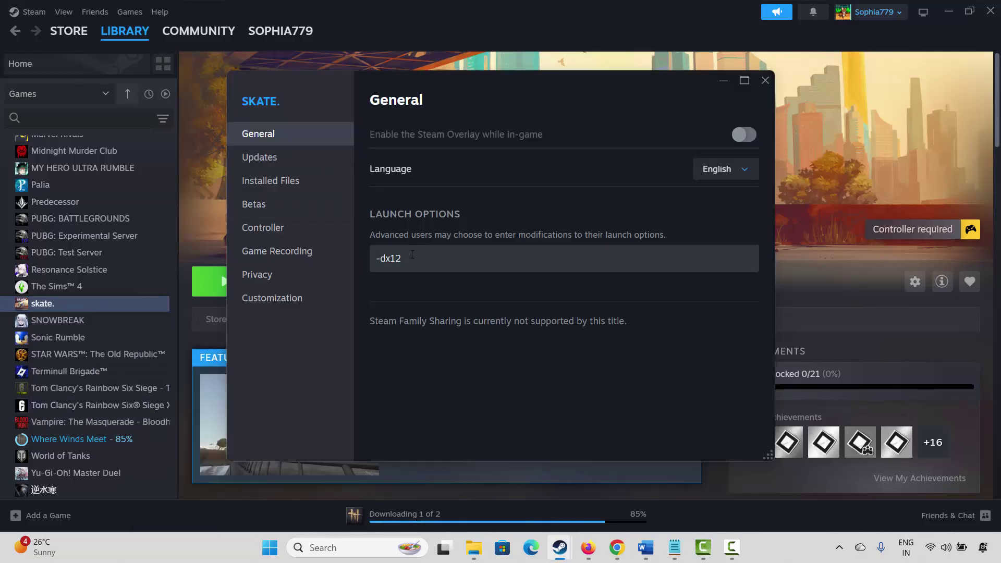
- Change skate.'s launch options from -dx11 to -dx12, close Properties and minimize Steam
drag(412, 259, 359, 260)
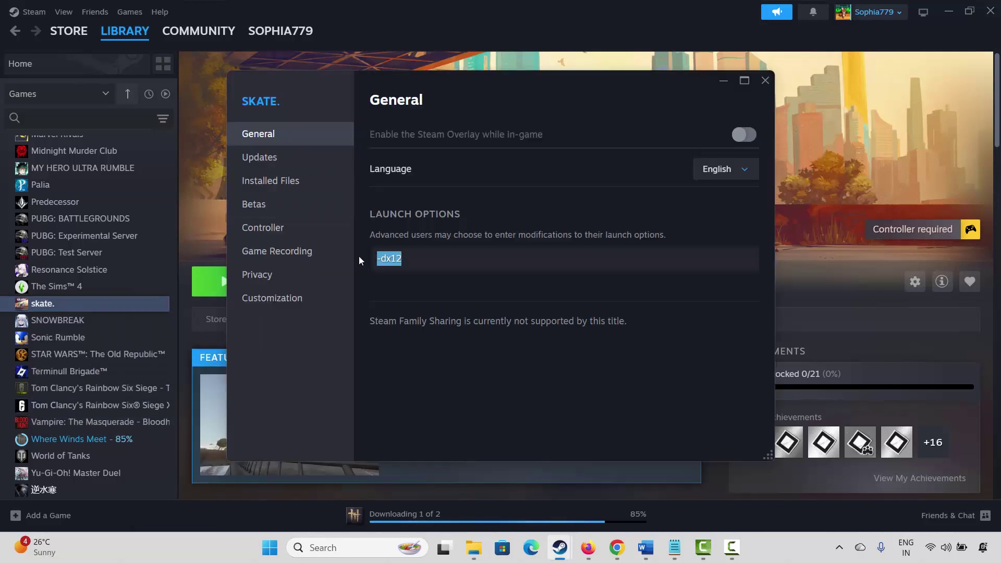
key(BackSpace)
text(-dx11)
key(BackSpace)
text(2)
click(765, 80)
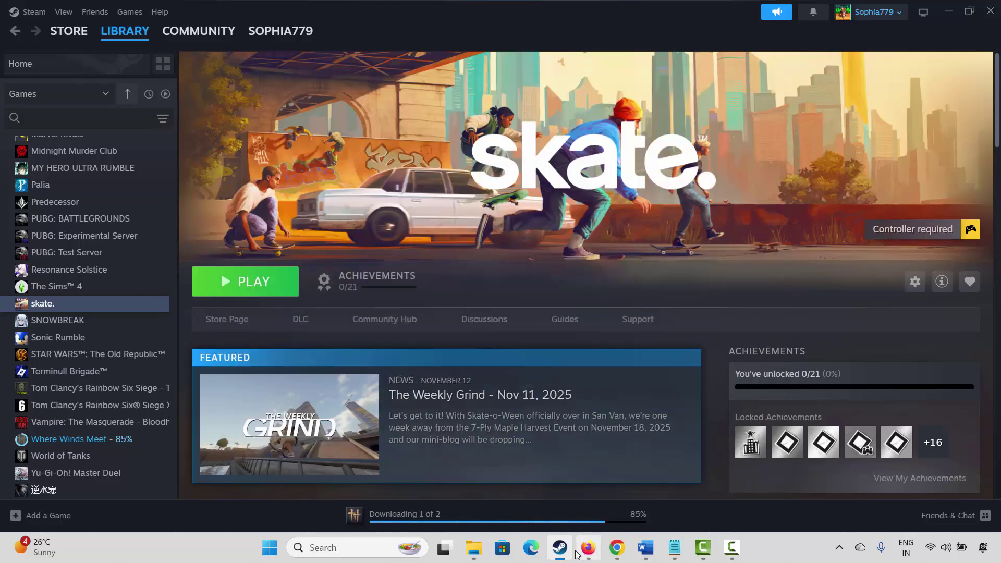
click(559, 548)
- Open skate.'s local installation folder via Manage > Browse local files in the Steam Library
click(242, 353)
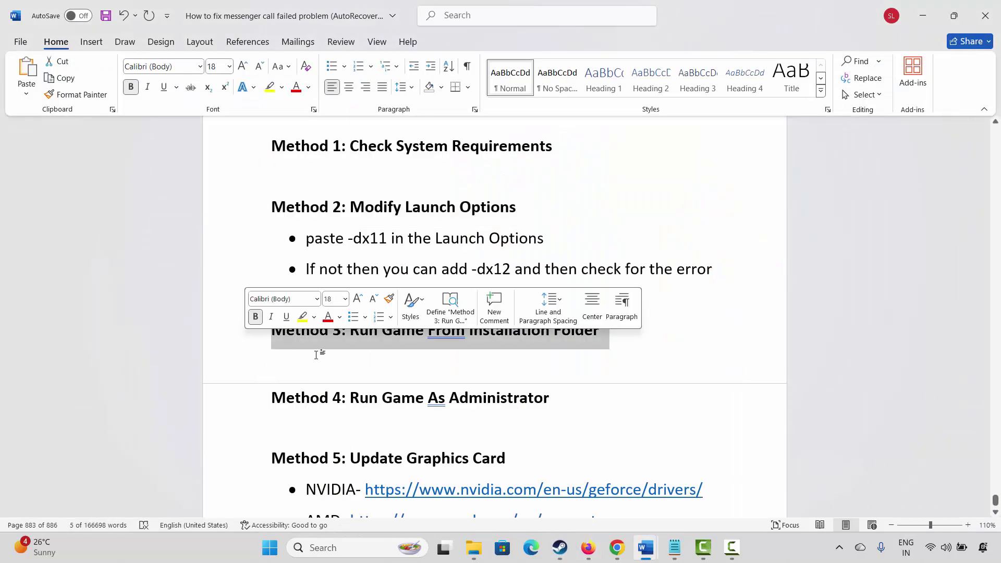
click(384, 366)
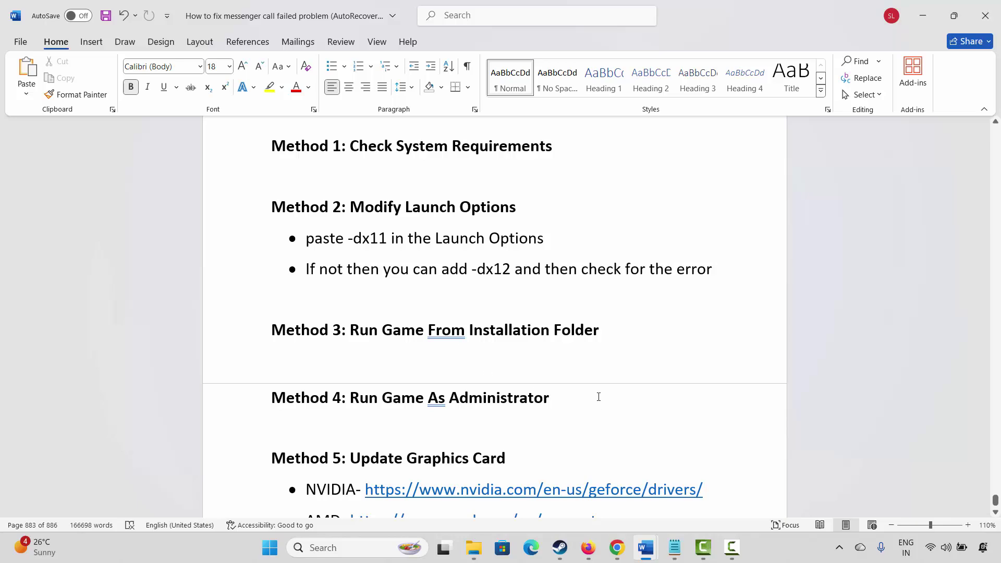
click(560, 548)
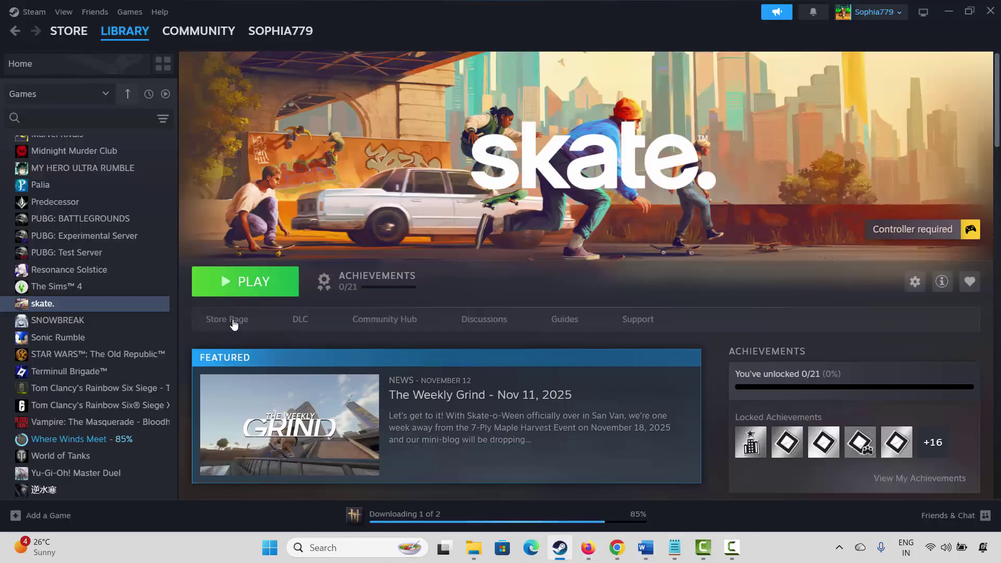
right_click(51, 308)
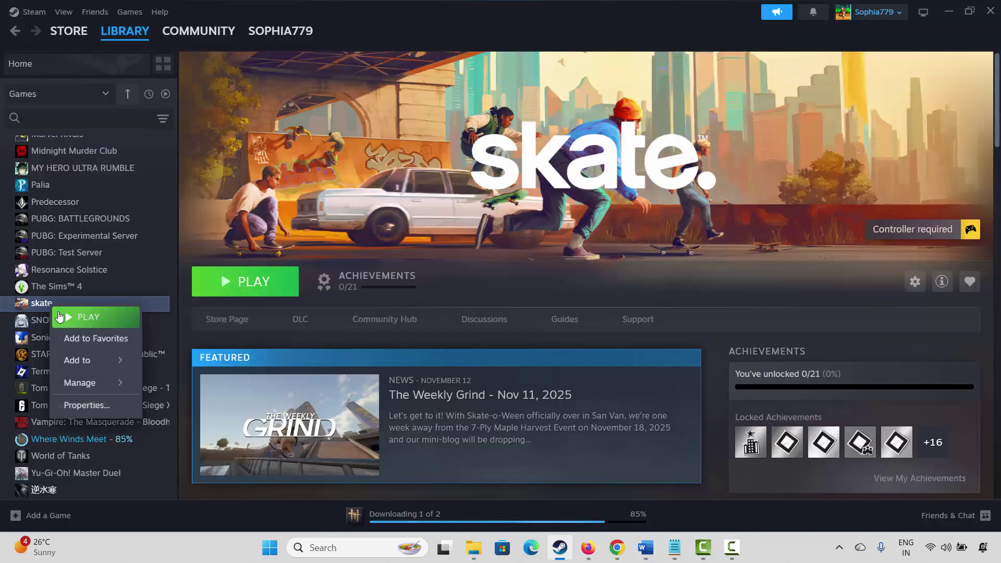
mouse_move(94, 382)
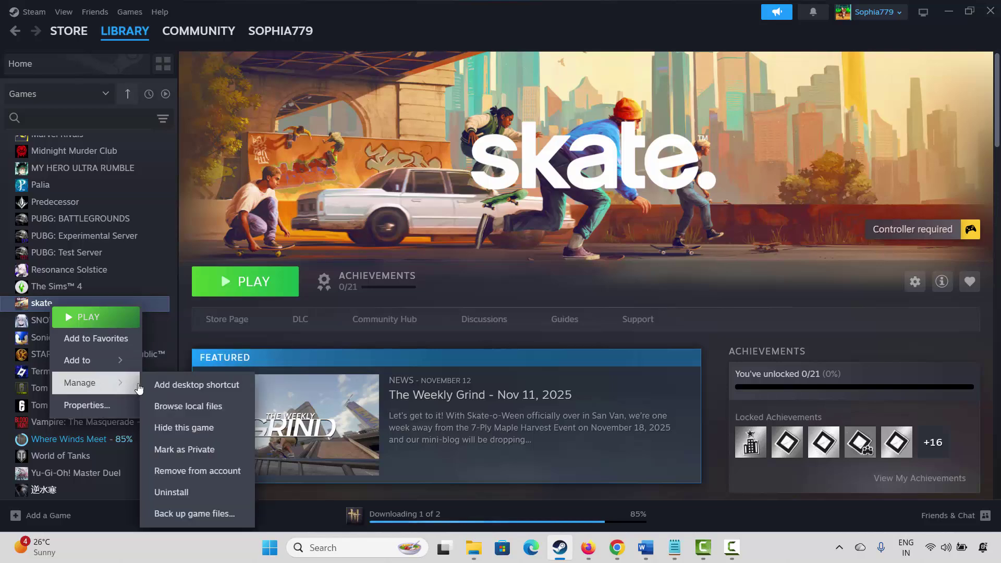
click(193, 406)
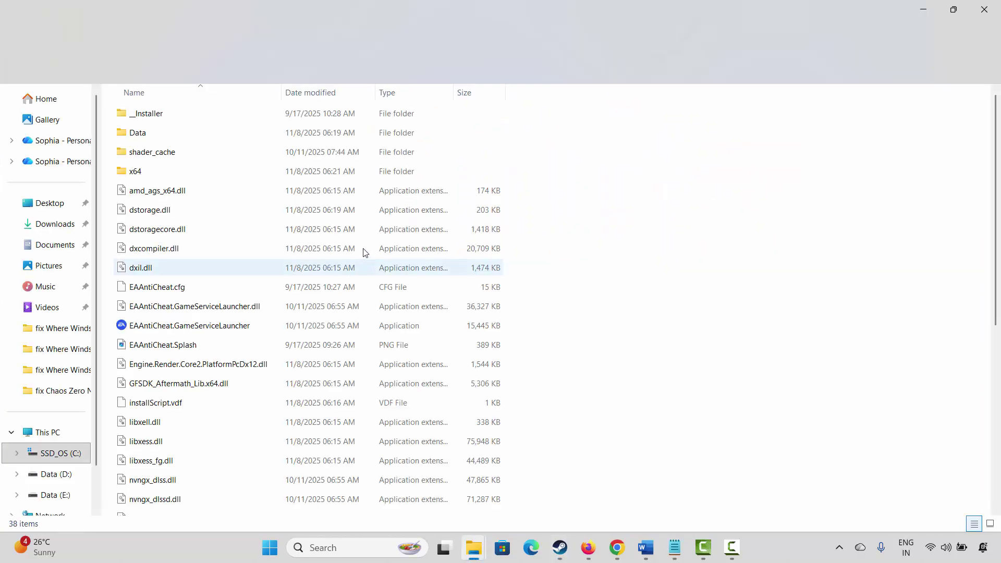
- In Skate.exe's Compatibility tab, enable Run as administrator and Windows 8 compatibility mode, then apply
scroll(234, 328, down, 5)
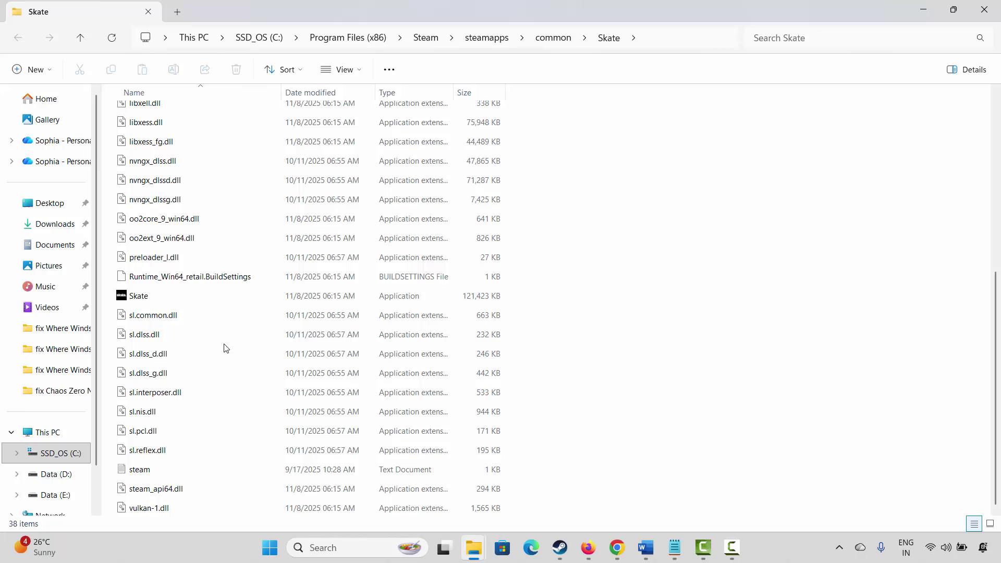
right_click(147, 298)
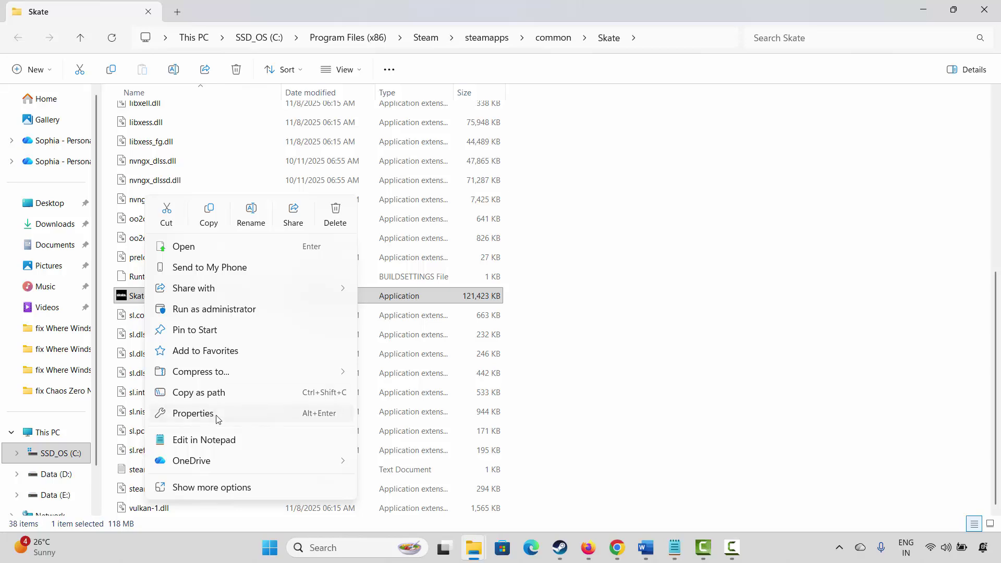
click(218, 418)
click(246, 206)
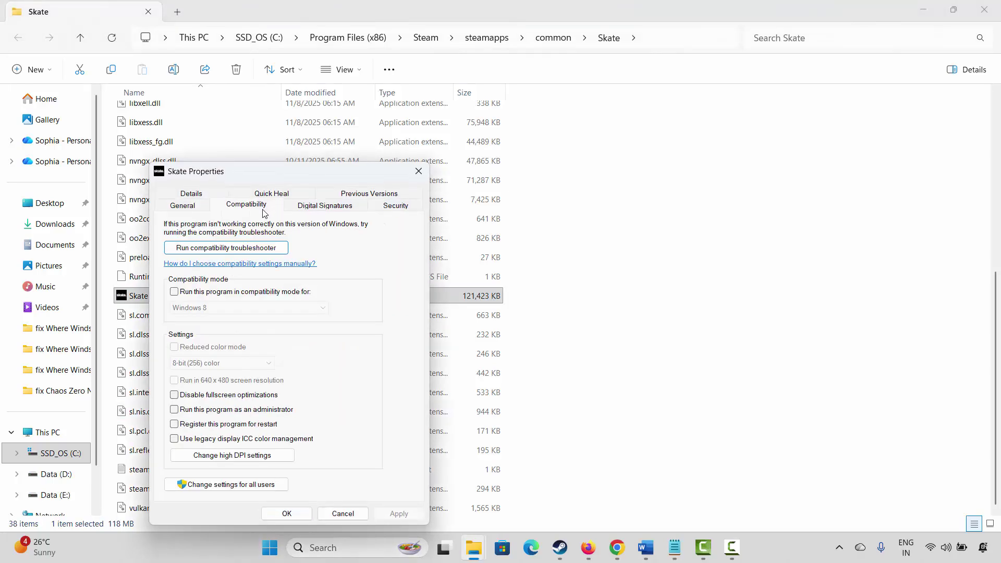
click(175, 410)
click(398, 513)
click(175, 296)
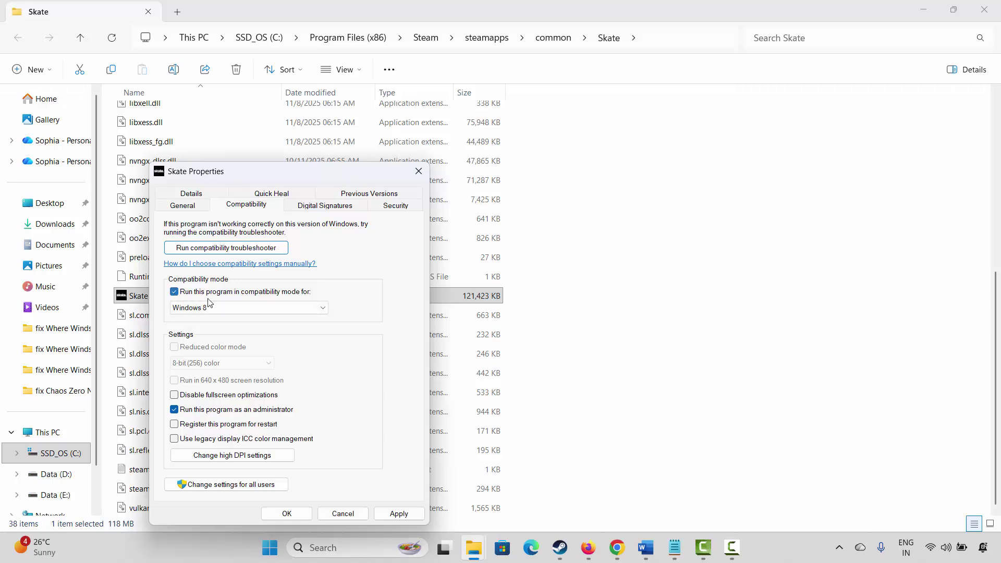
click(314, 312)
click(408, 466)
click(399, 513)
click(419, 171)
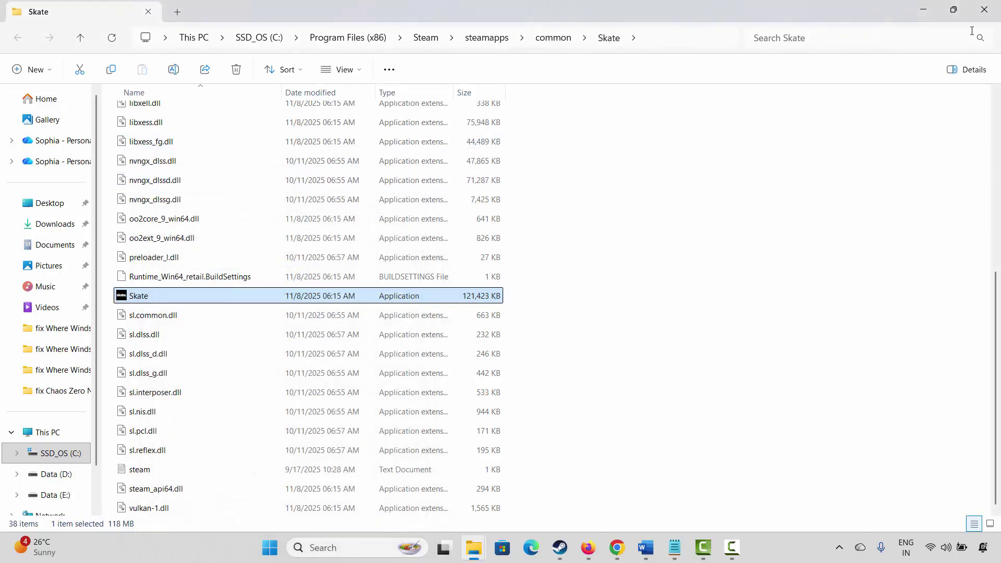
- Close the Skate folder, scroll the Word notes to Method 5, and launch Device Manager
click(984, 10)
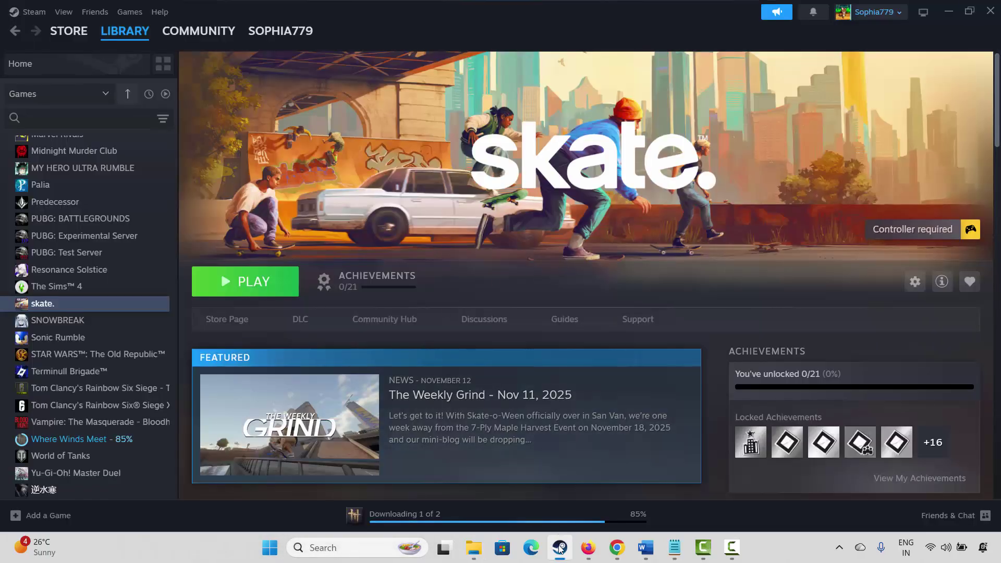
click(645, 547)
scroll(253, 389, down, 1)
scroll(253, 389, down, 1)
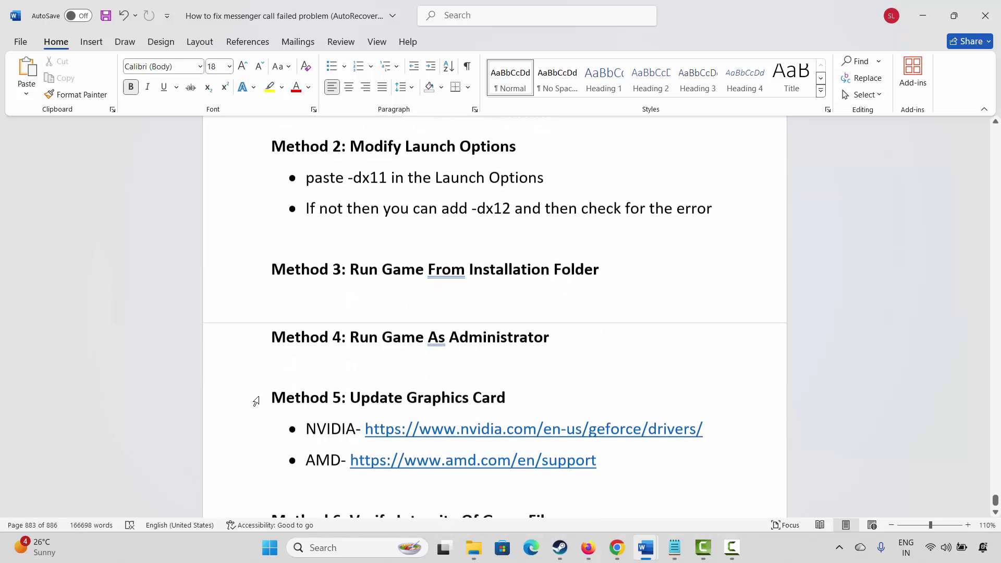
click(249, 394)
click(332, 549)
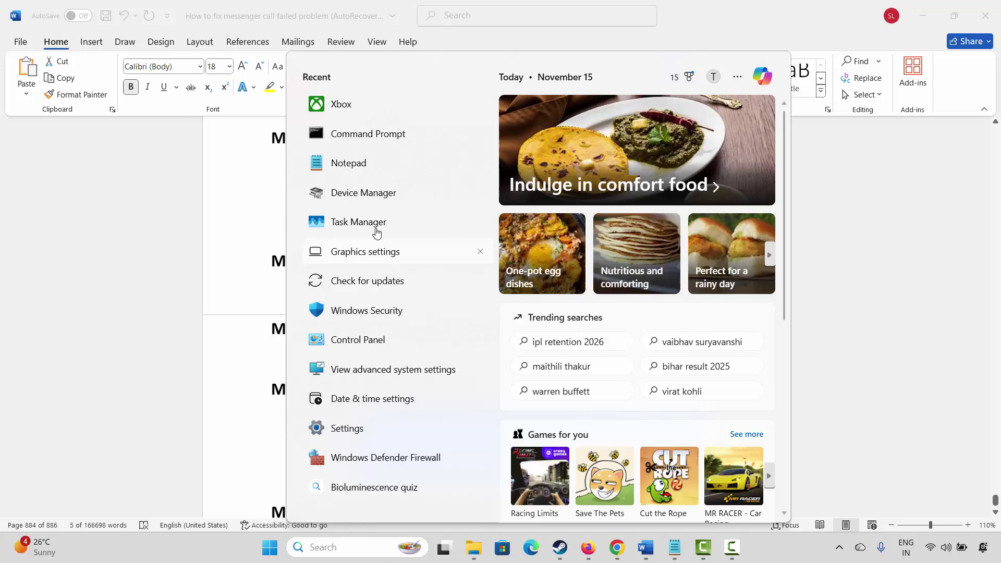
click(371, 196)
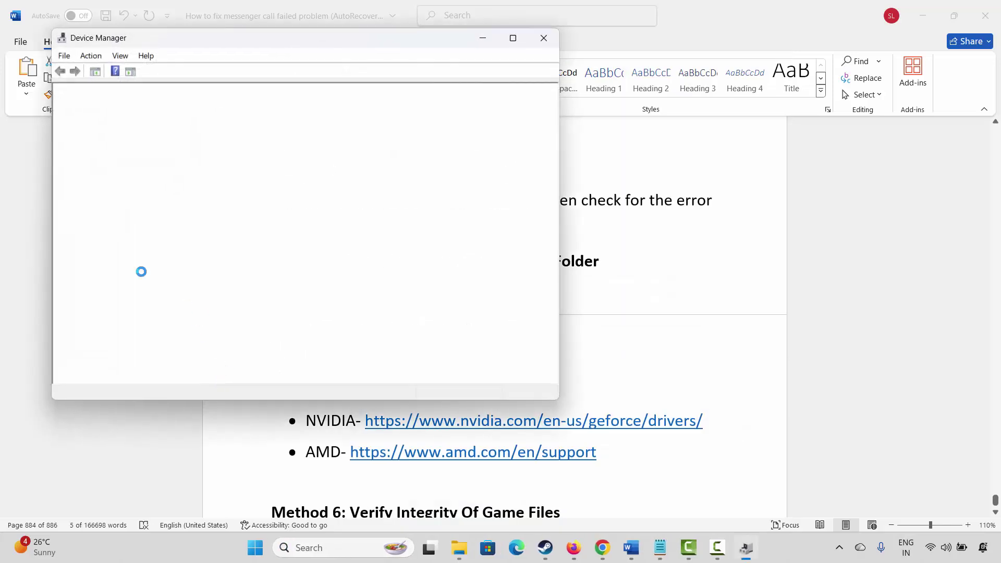
- Search automatically for a newer Intel(R) UHD Graphics driver, then close the result and Device Manager
click(73, 186)
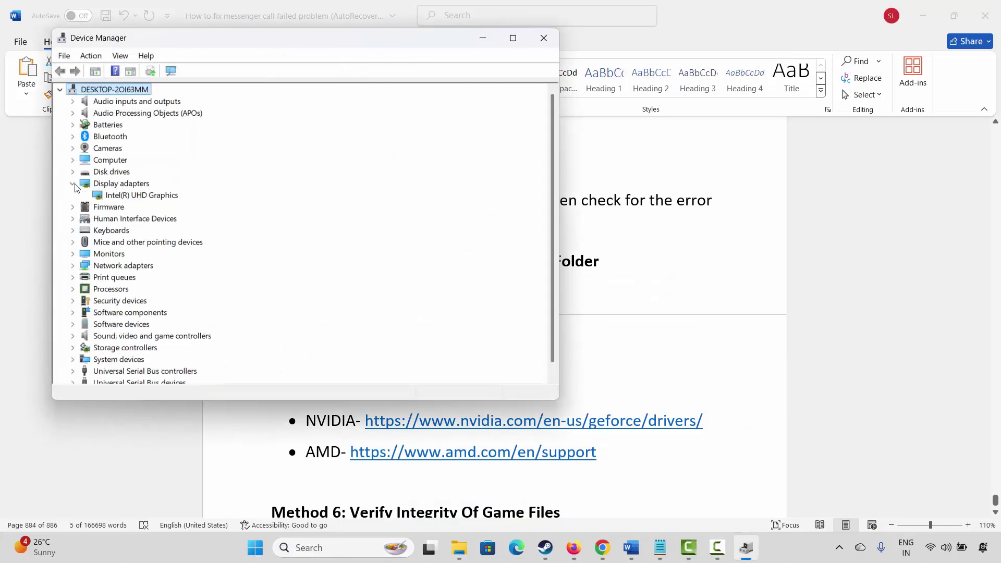
click(137, 196)
right_click(138, 197)
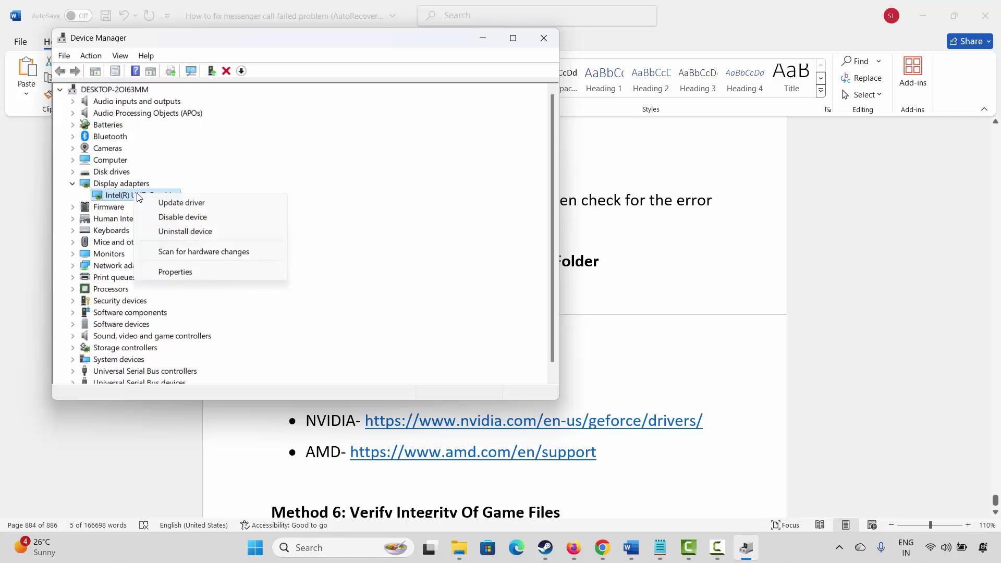
click(182, 204)
click(278, 192)
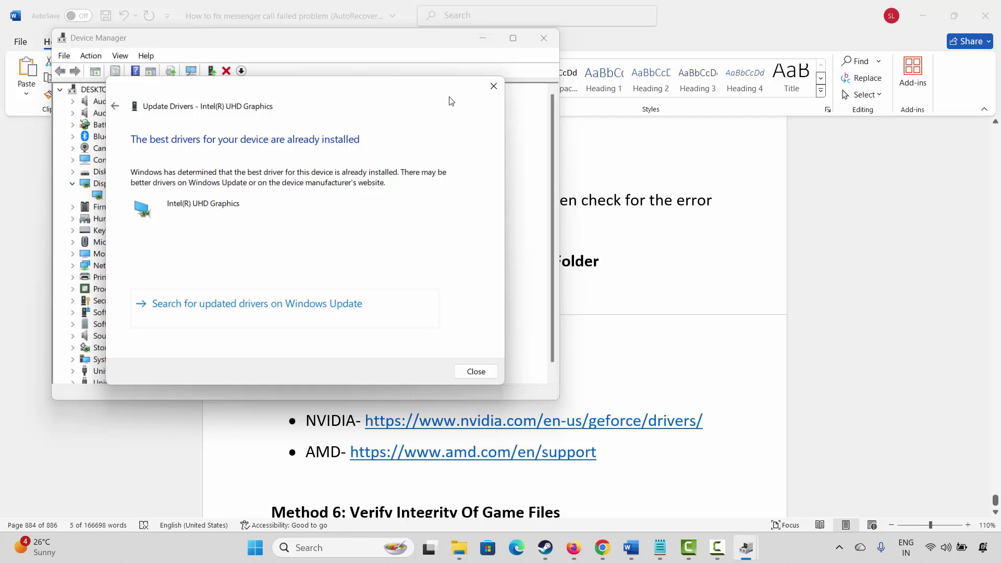
click(493, 87)
click(544, 38)
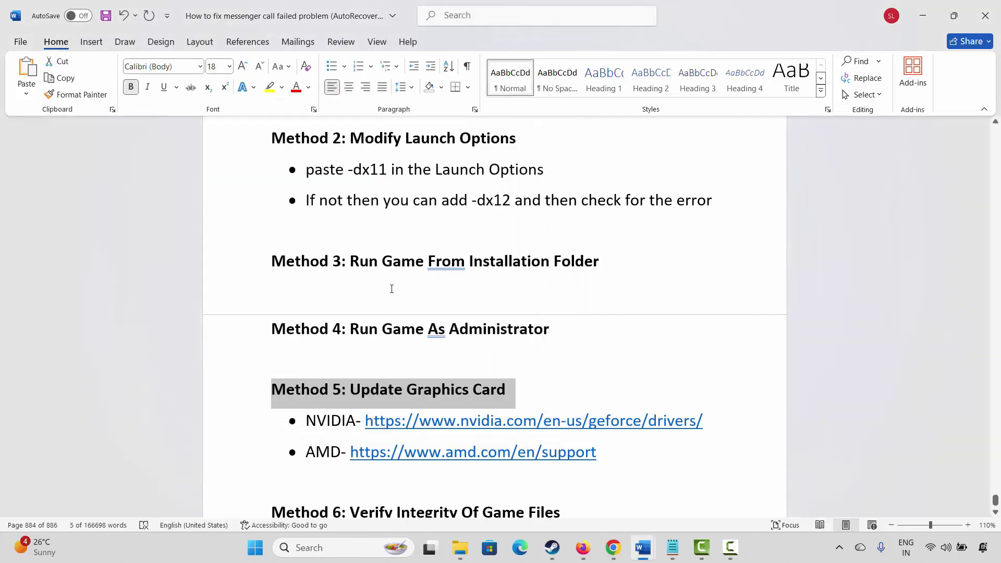
click(323, 417)
scroll(394, 374, down, 3)
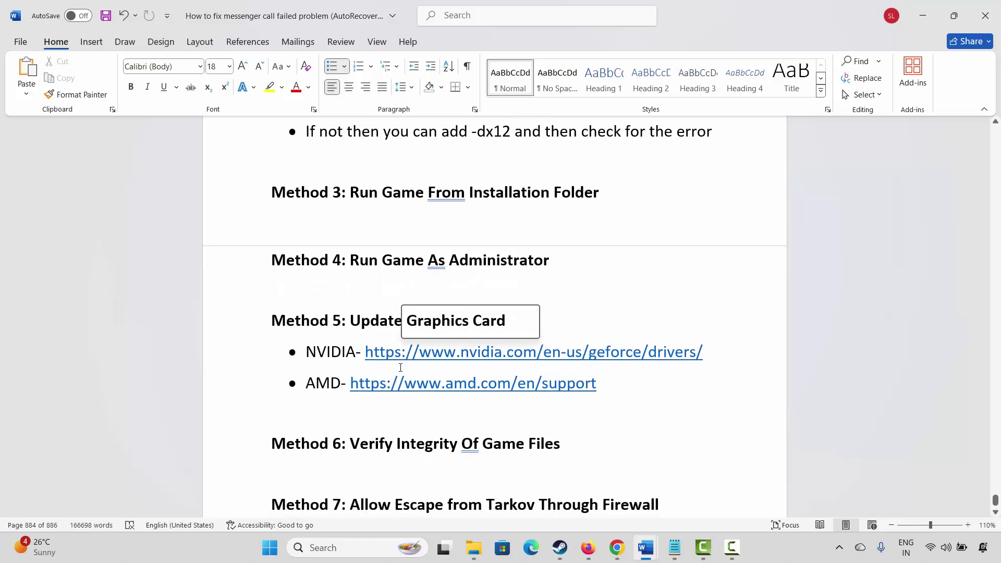
drag(366, 352, 600, 379)
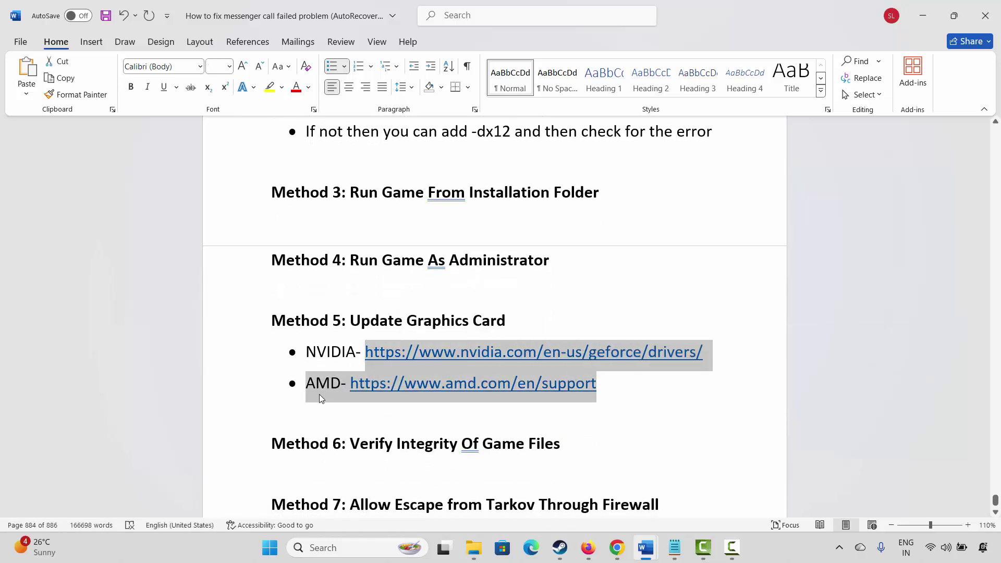
scroll(319, 394, down, 3)
click(235, 384)
click(403, 409)
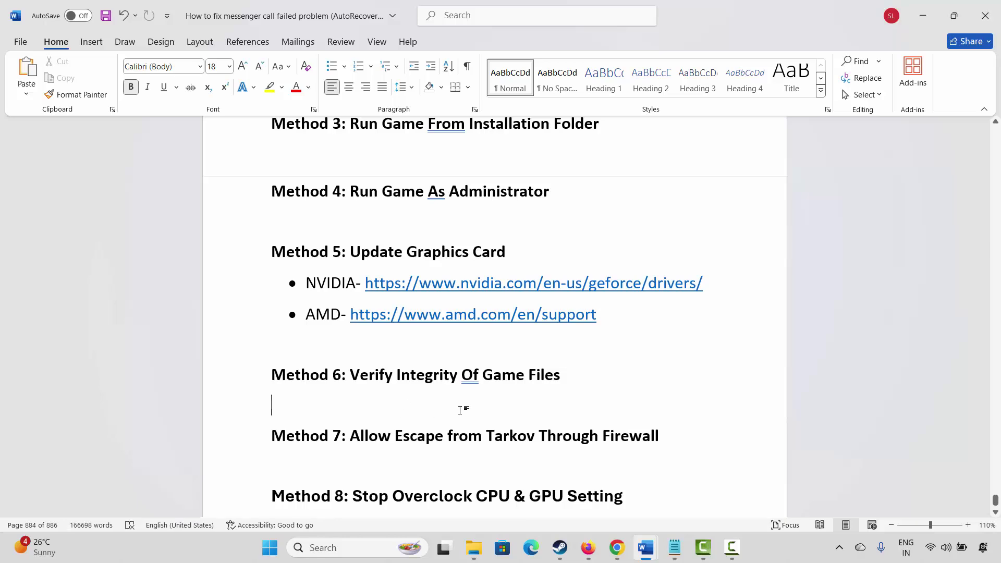
click(560, 548)
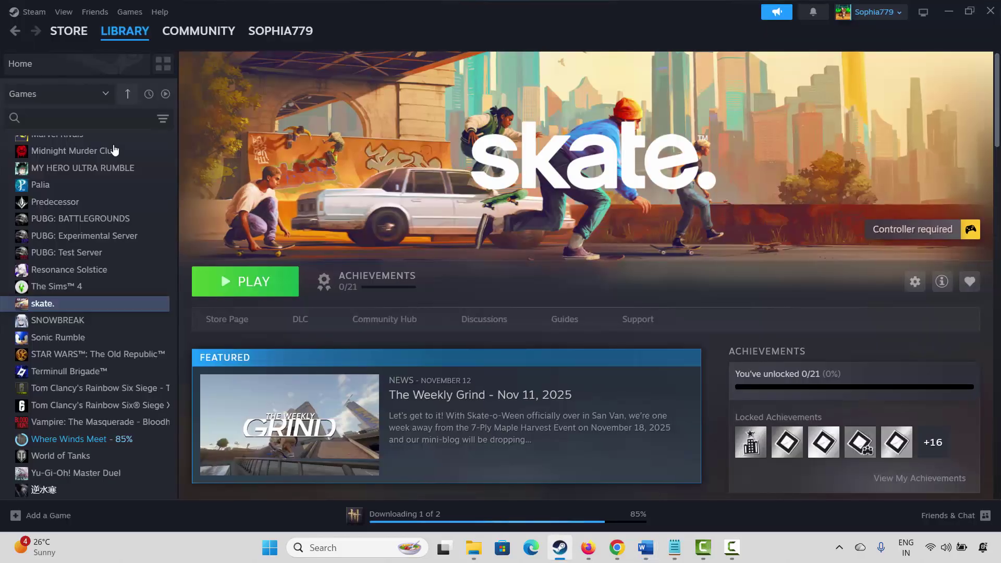
right_click(41, 304)
click(83, 410)
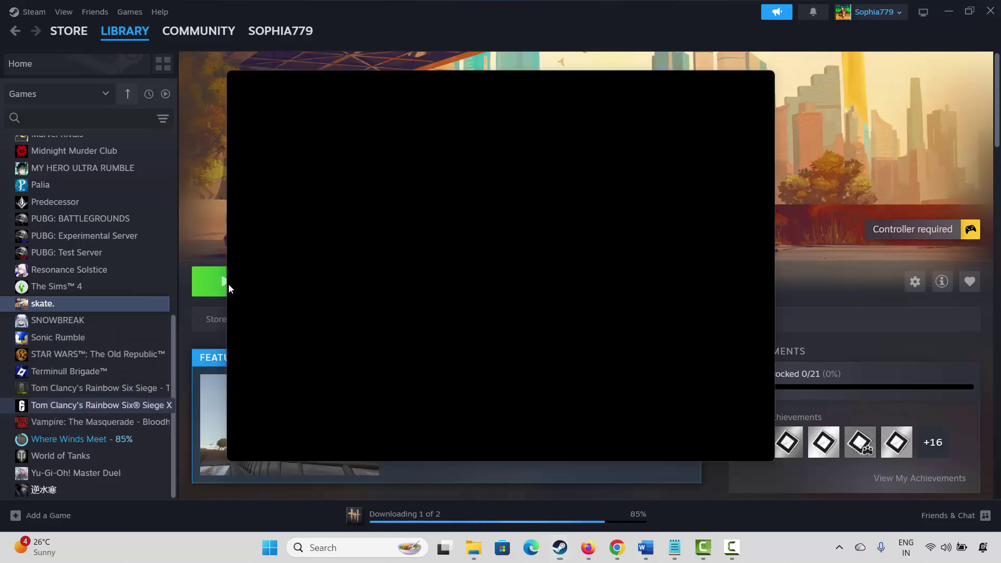
click(282, 181)
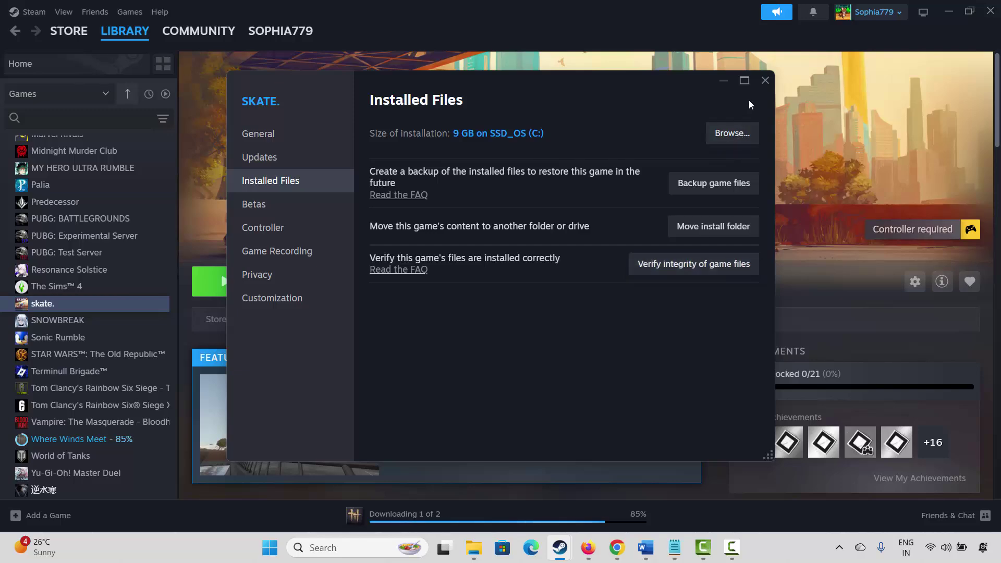
key(Escape)
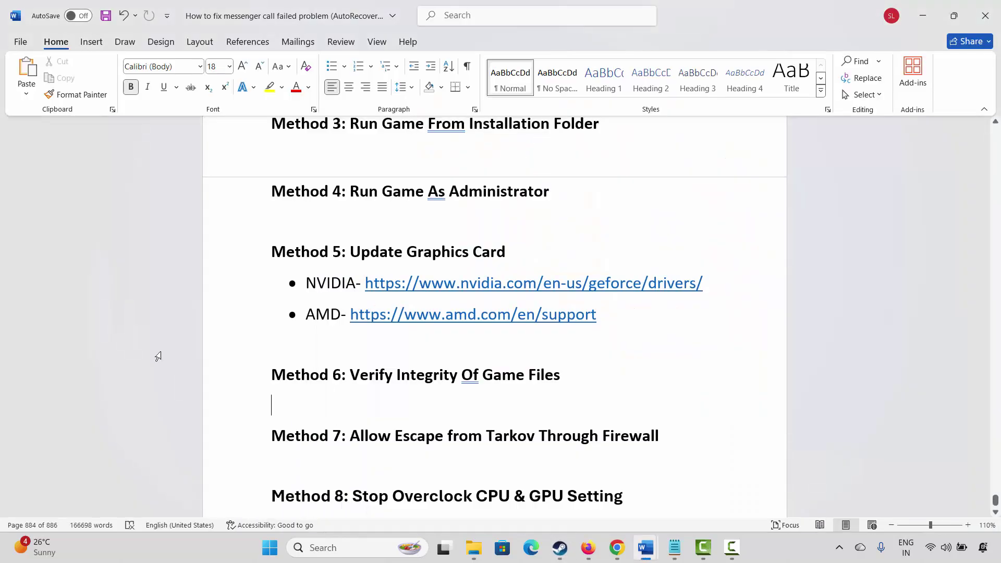
scroll(158, 357, down, 3)
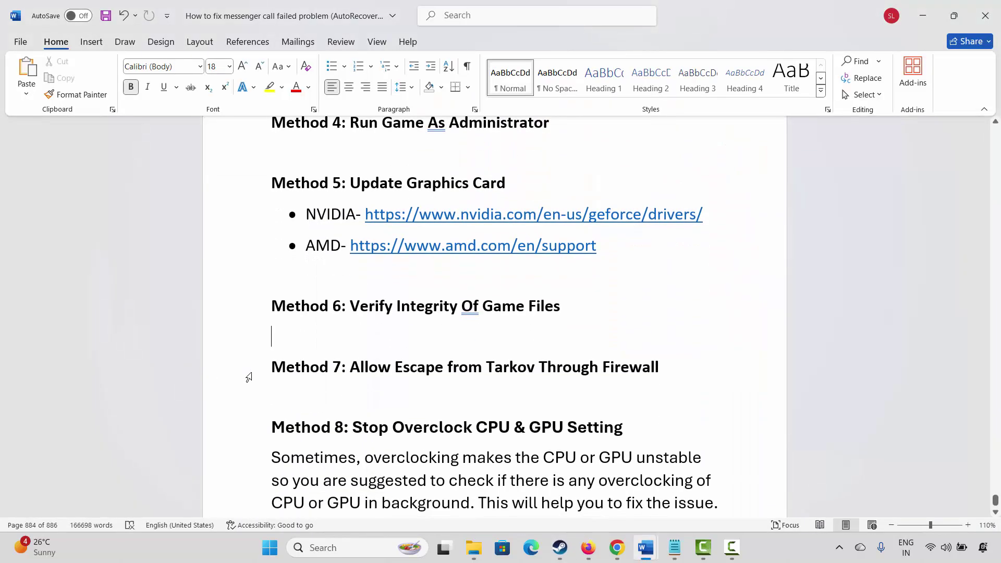
- Open Windows Security's allowed-apps firewall list and unlock it with Change settings
click(247, 372)
click(327, 384)
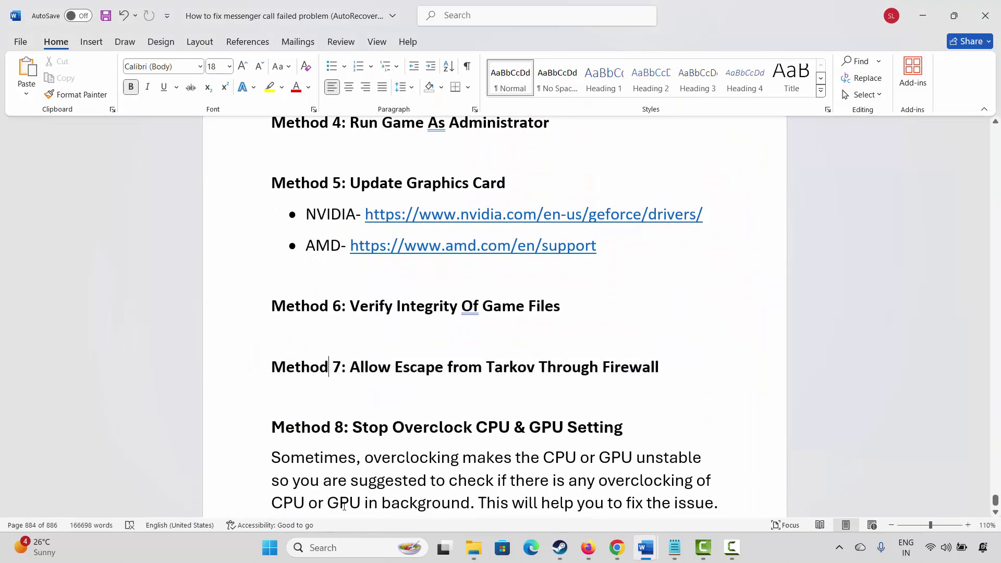
click(333, 548)
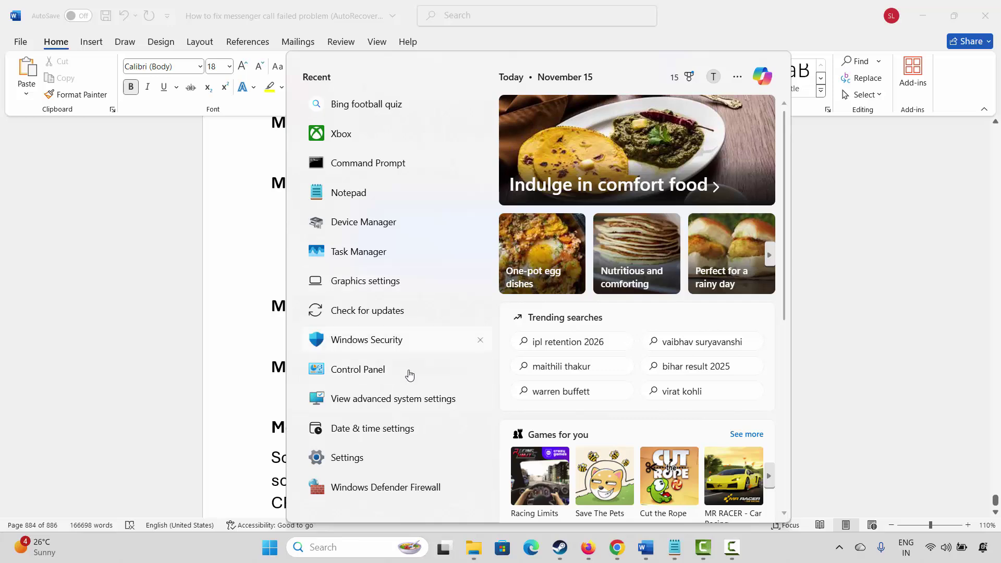
click(390, 340)
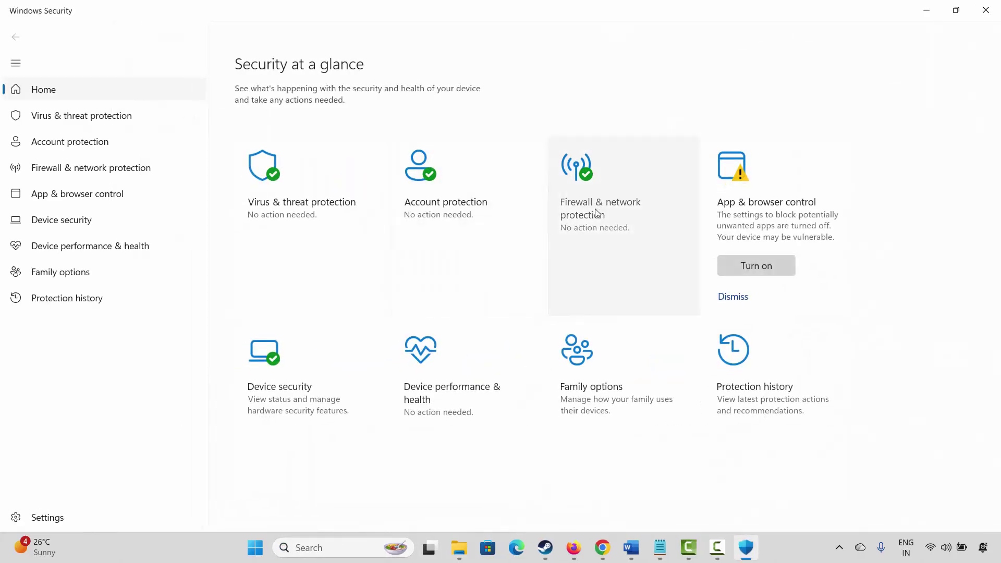
click(597, 212)
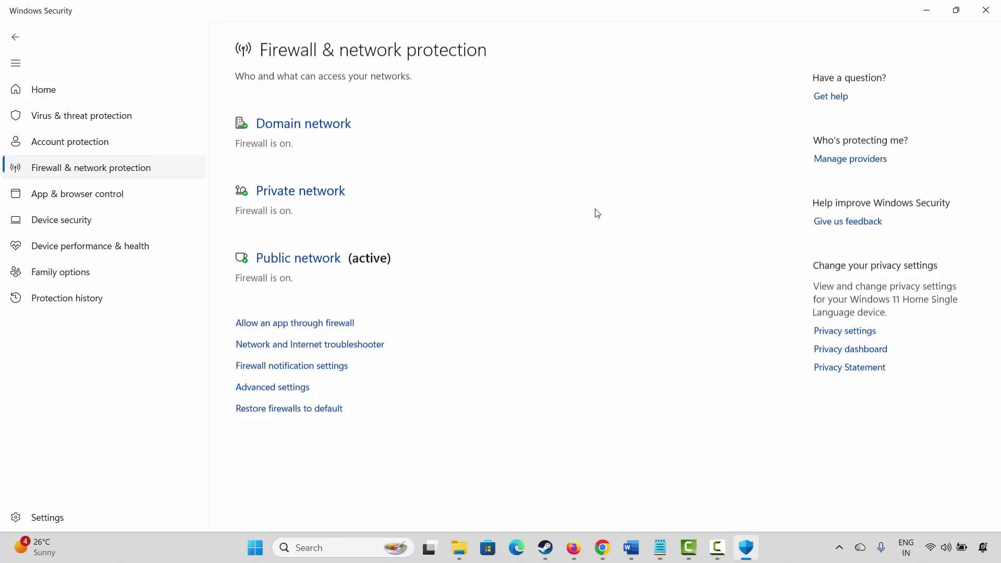
click(313, 324)
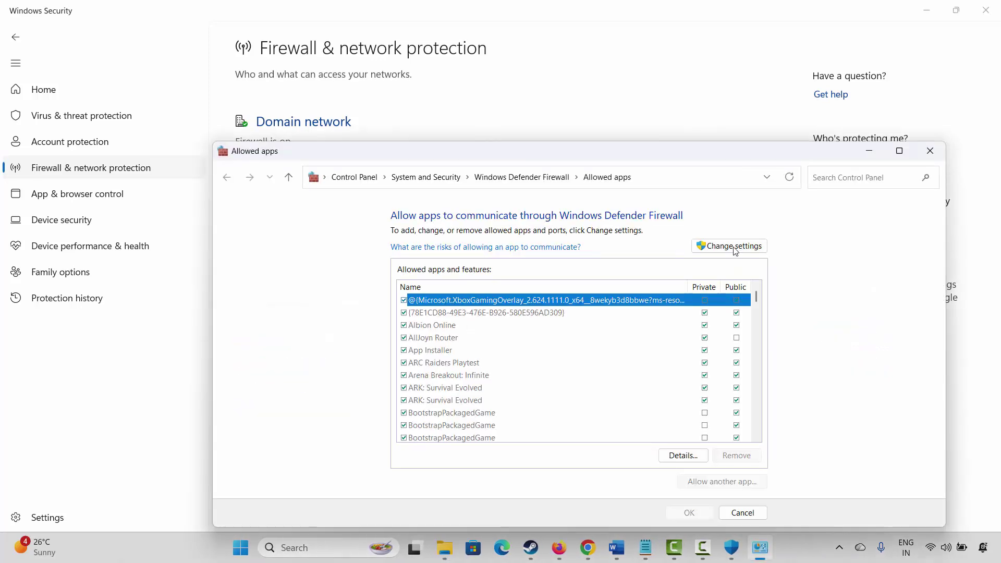
click(735, 248)
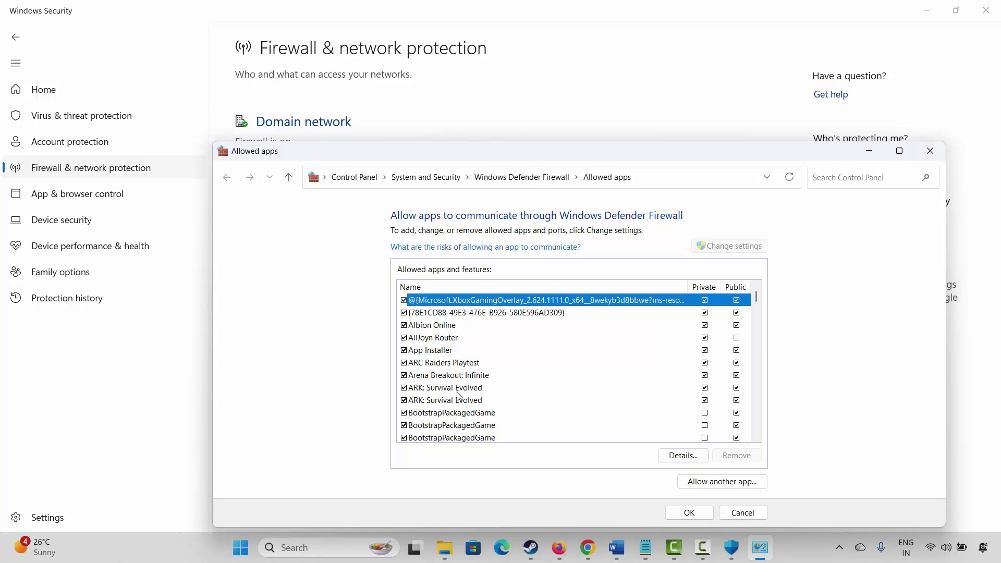
- Start adding another app, browse to the common games folder, then cancel without adding
scroll(487, 387, down, 2)
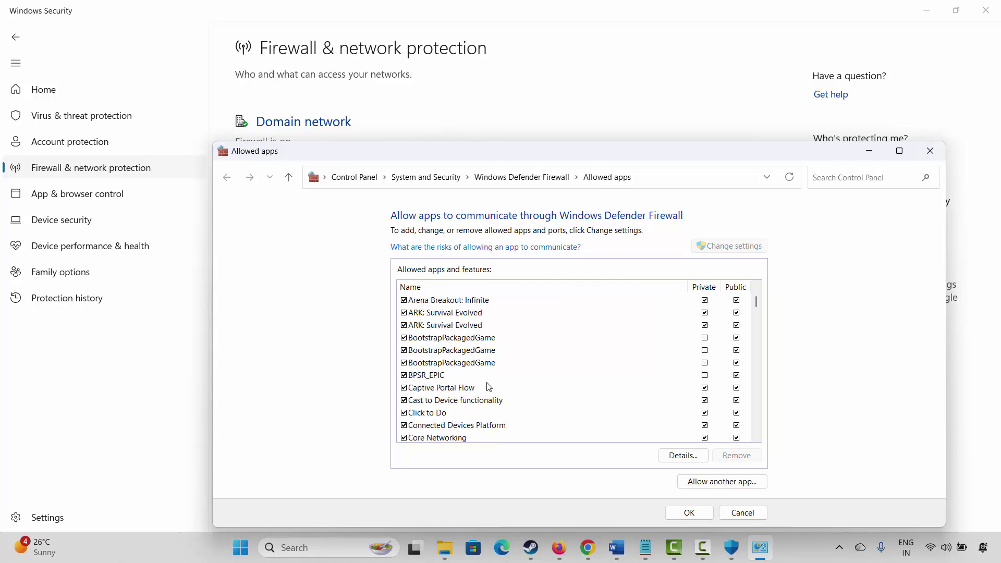
scroll(488, 386, down, 5)
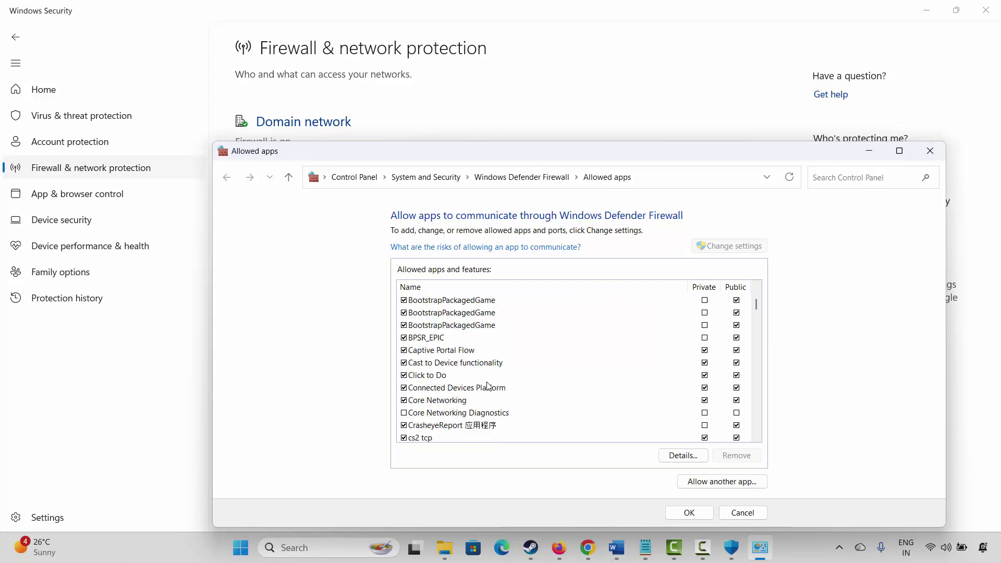
click(721, 485)
click(673, 407)
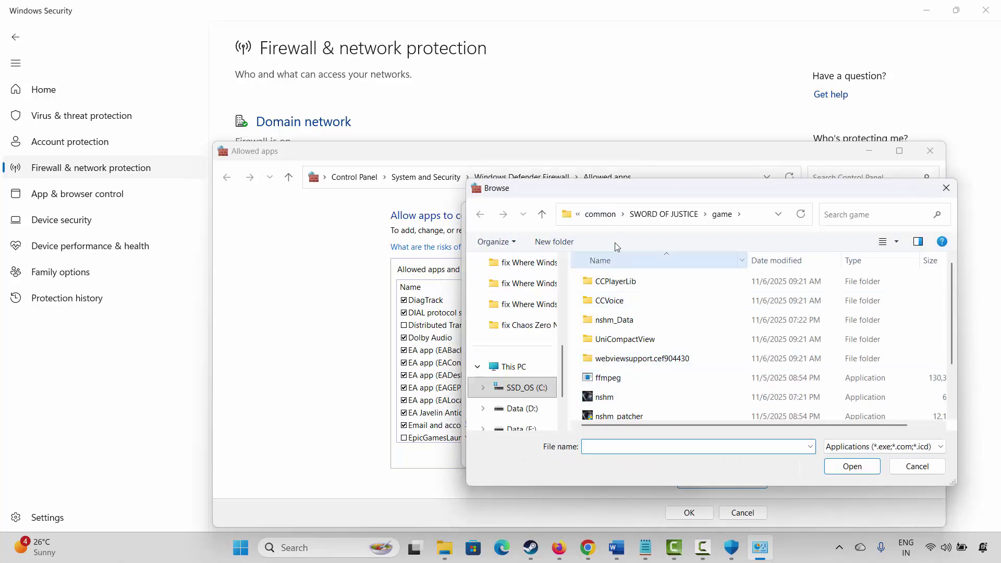
click(603, 214)
click(914, 469)
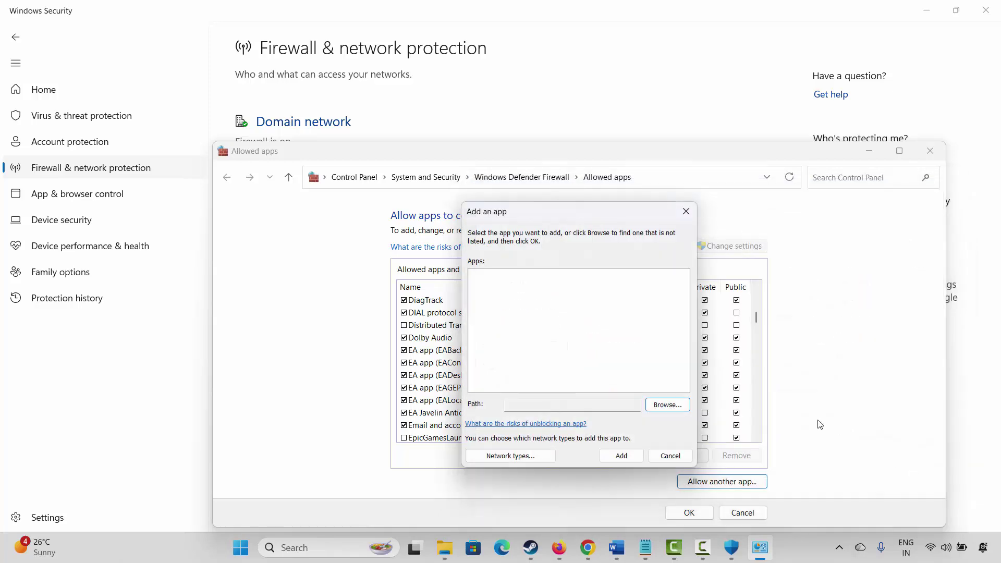
click(672, 454)
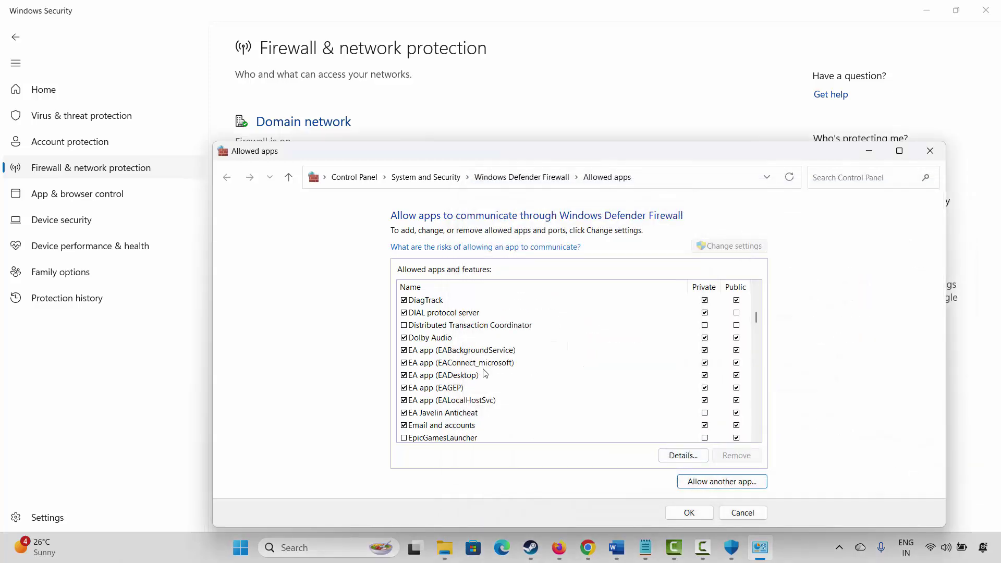
- Select the ARC Raiders Playtest entry and close the allowed-apps list
scroll(483, 391, up, 4)
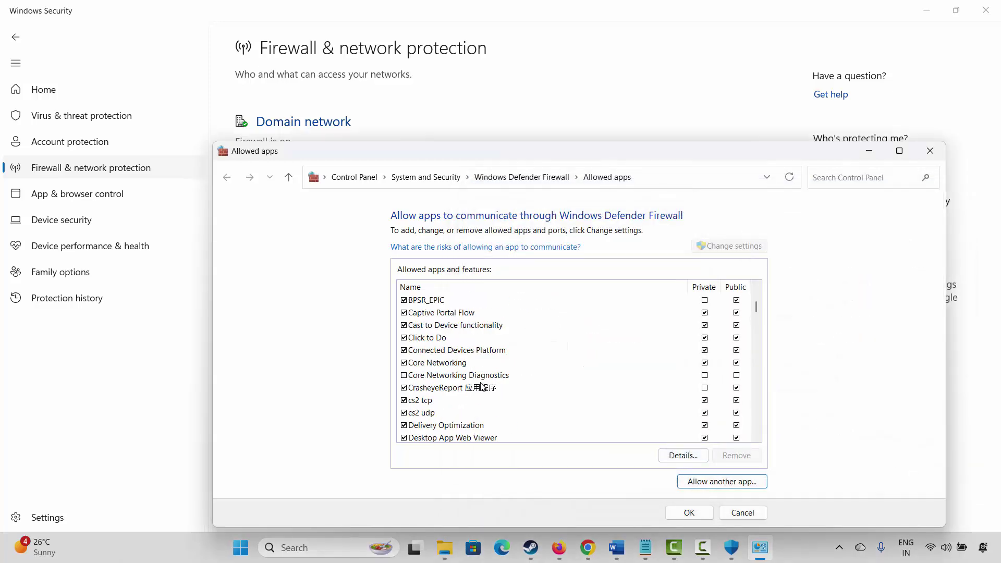
scroll(463, 403, up, 3)
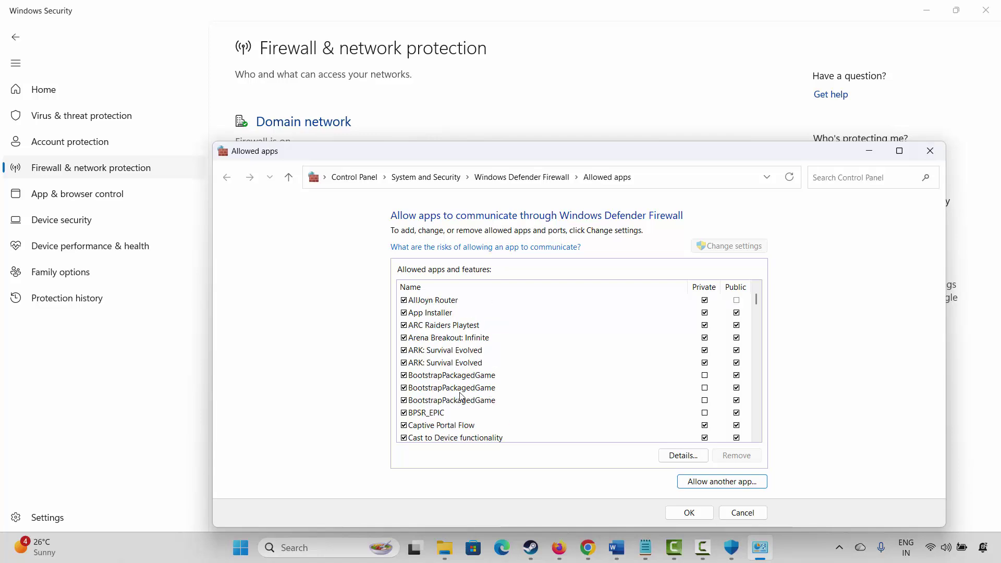
click(453, 326)
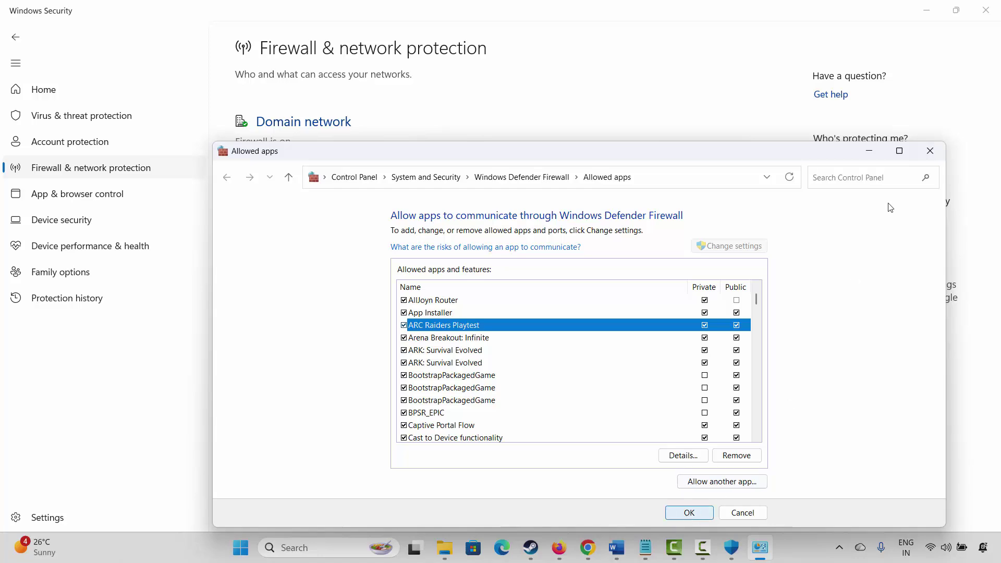
click(931, 152)
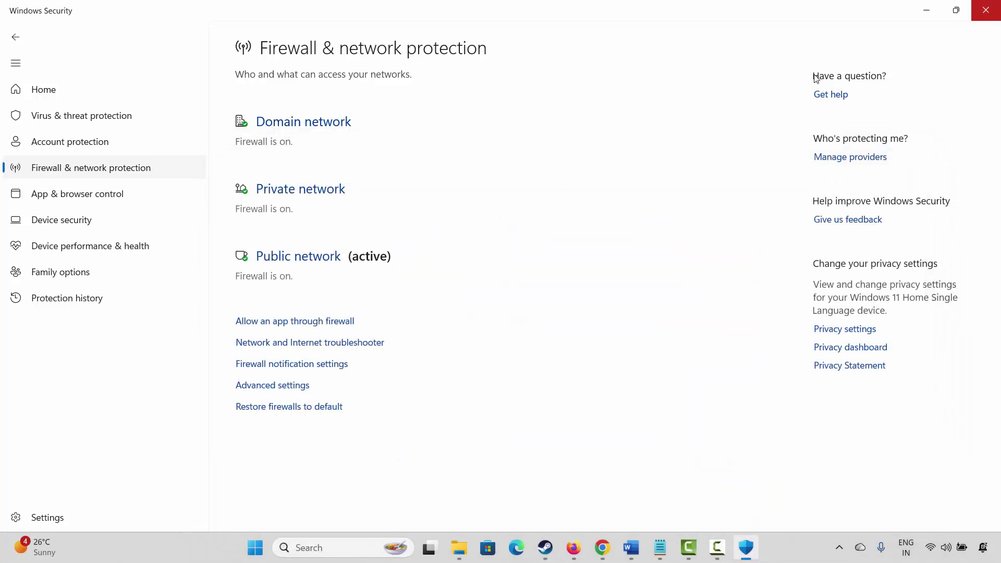
- Close Windows Security and highlight passages in the Method 8 overclocking paragraph
key(alt+F4)
scroll(326, 323, down, 2)
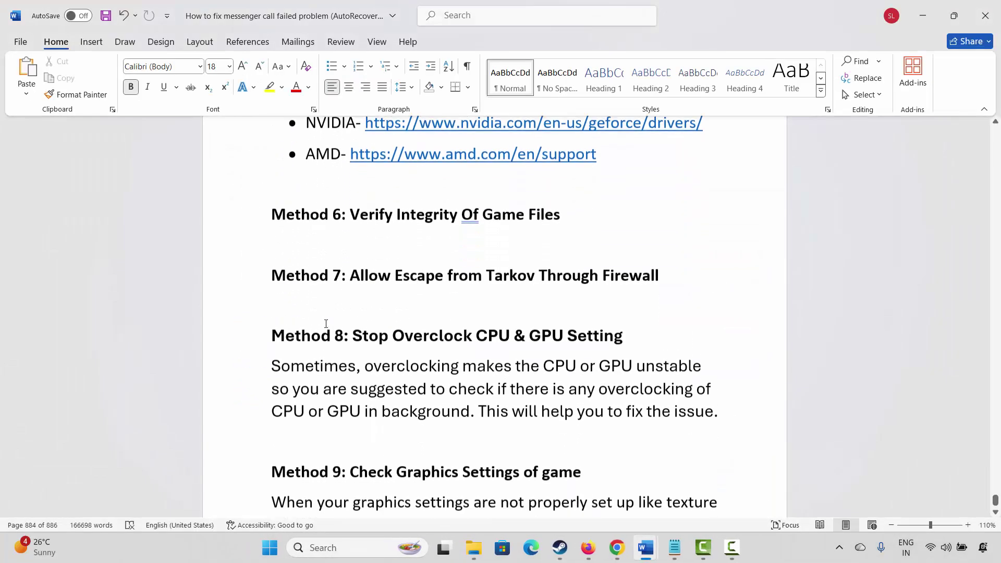
click(245, 335)
click(355, 366)
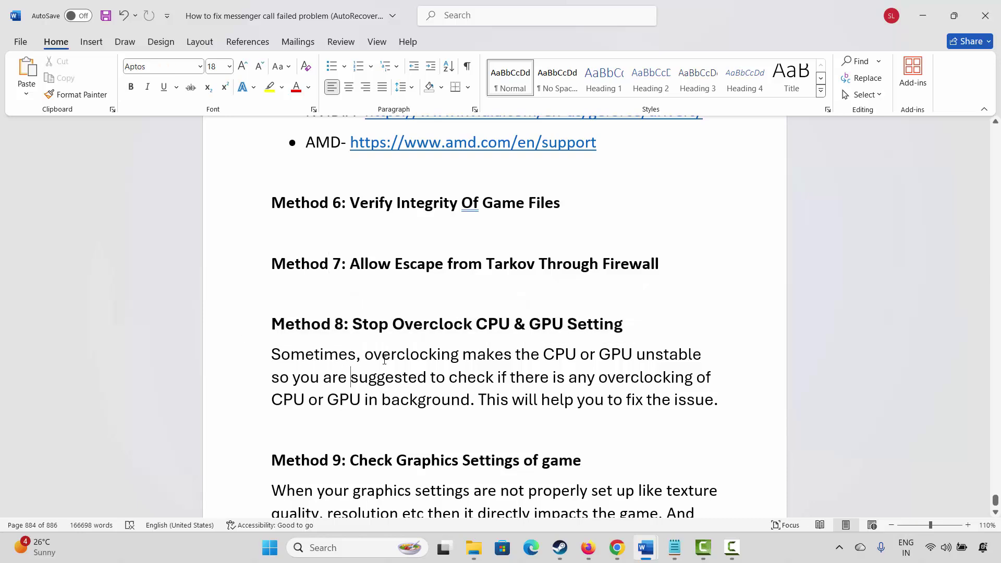
drag(397, 358, 515, 359)
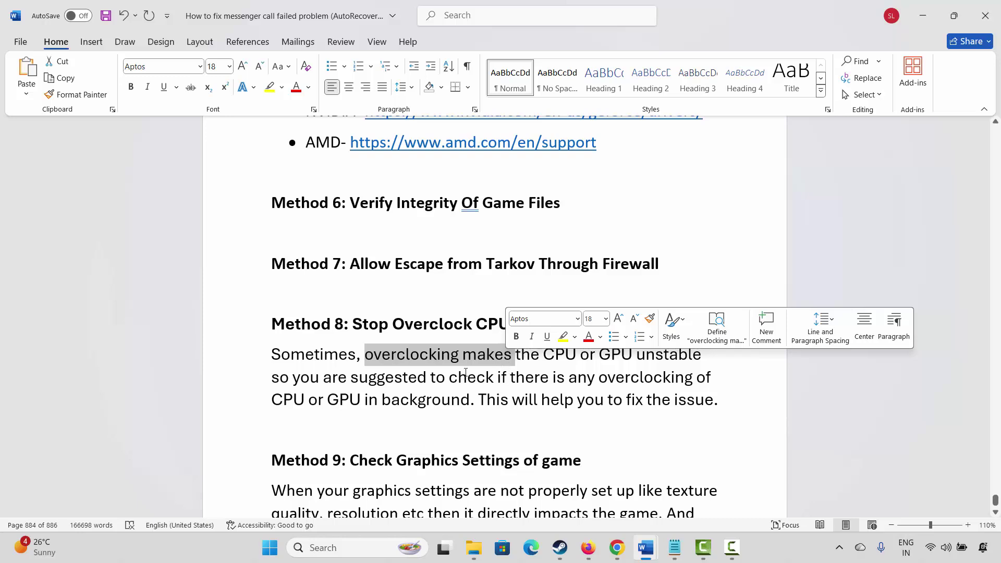
drag(286, 381, 549, 380)
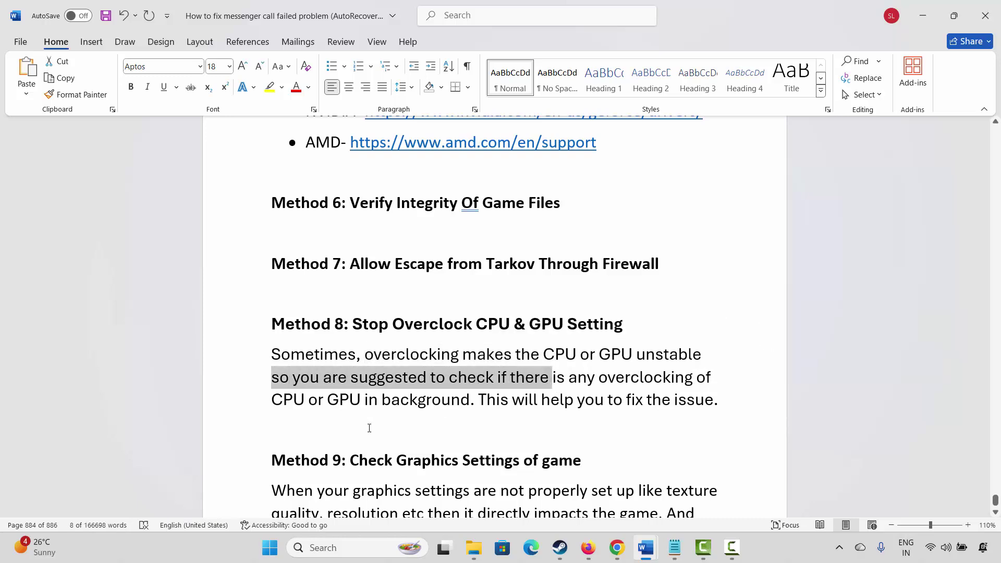
- Read through Method 9 and Method 10 on in-game overlays, then switch to Steam
scroll(453, 392, down, 1)
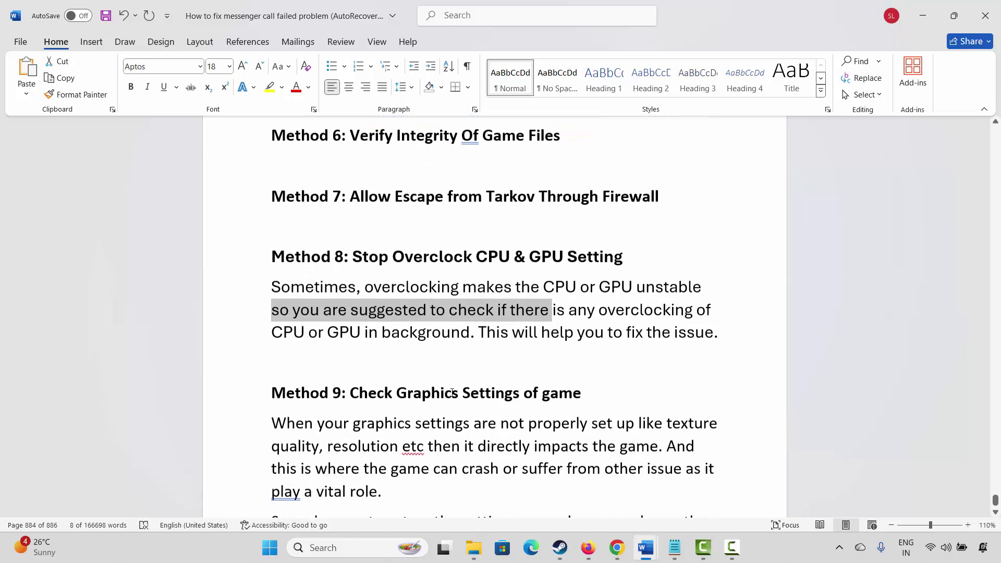
click(259, 399)
scroll(419, 414, down, 1)
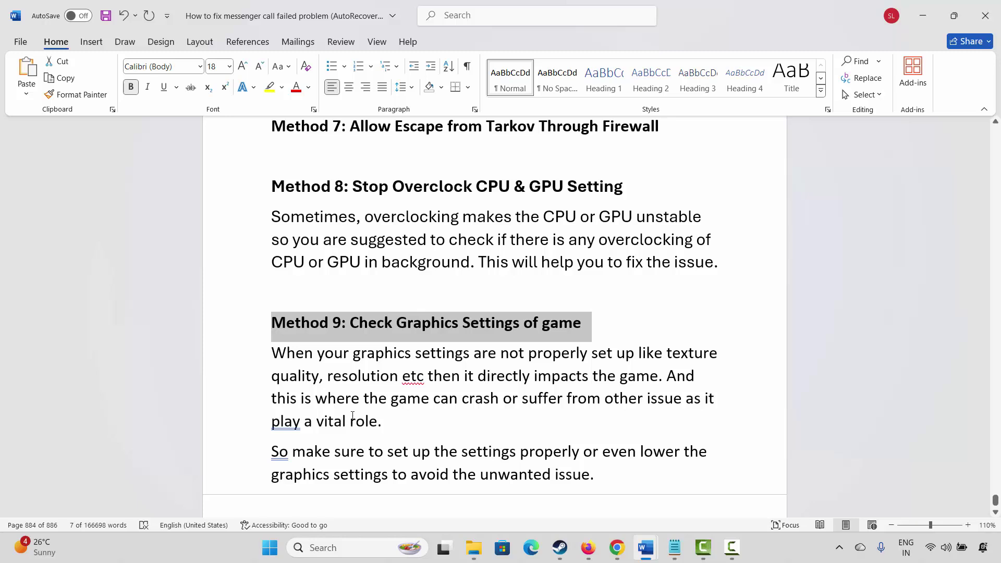
scroll(338, 418, down, 1)
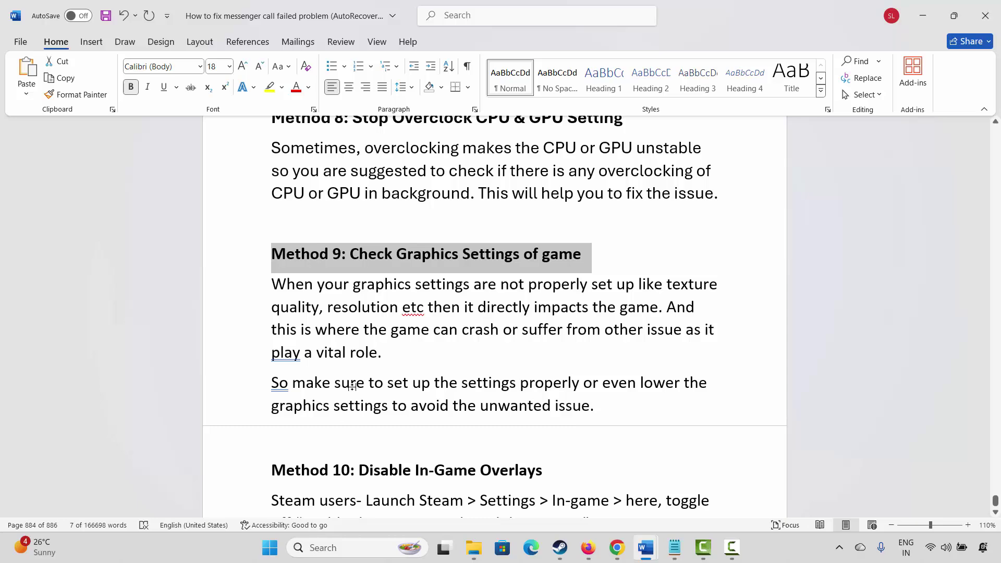
scroll(352, 386, down, 3)
right_click(249, 381)
click(432, 397)
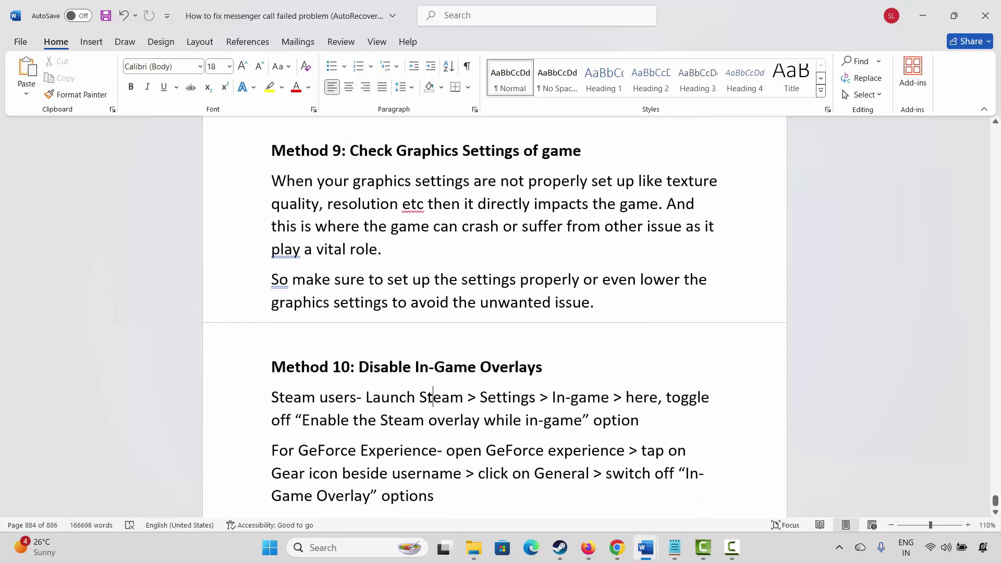
scroll(587, 413, down, 2)
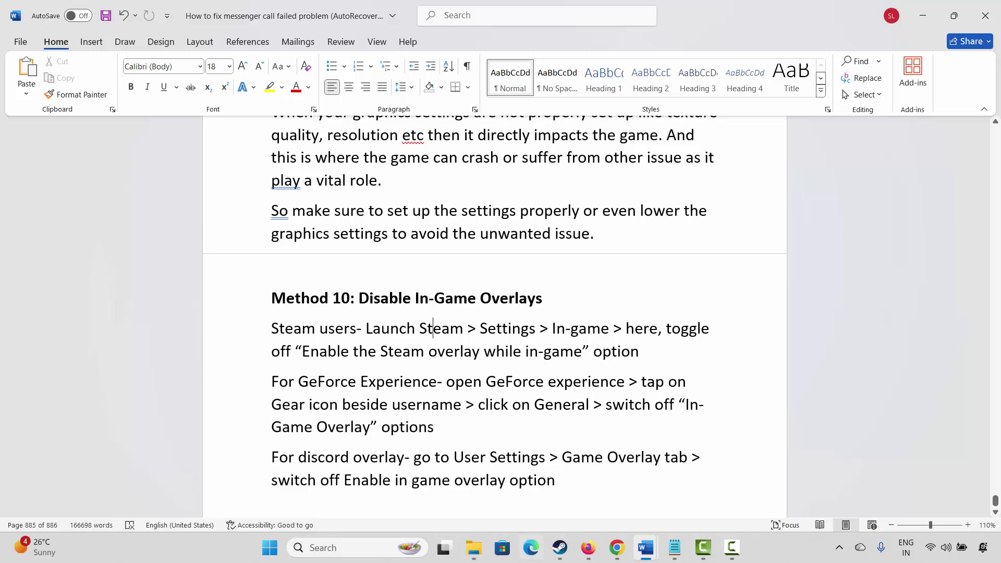
click(560, 548)
- Confirm 'Enable the Steam Overlay while in-game' is off under Settings > In Game, then close Settings
click(40, 18)
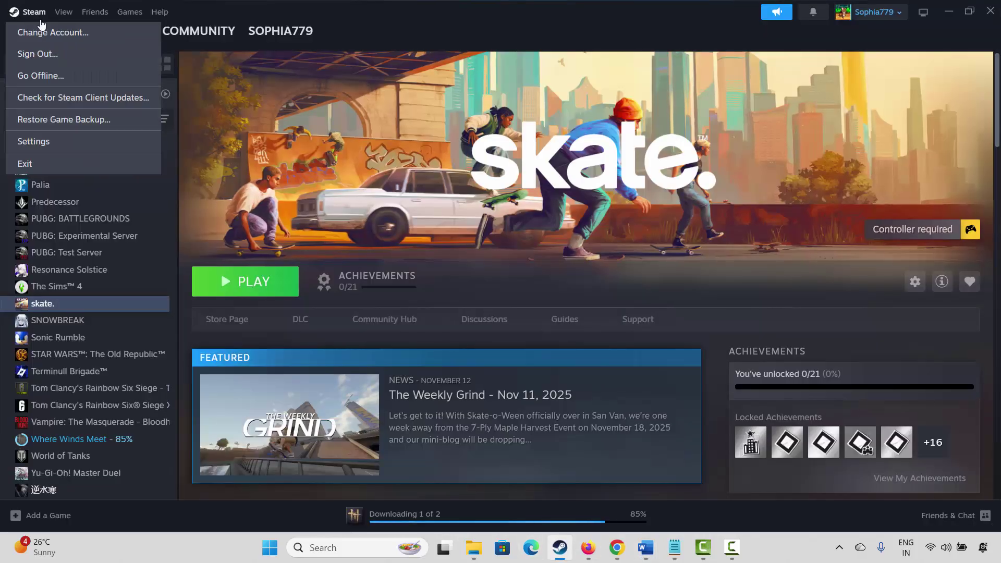
click(42, 141)
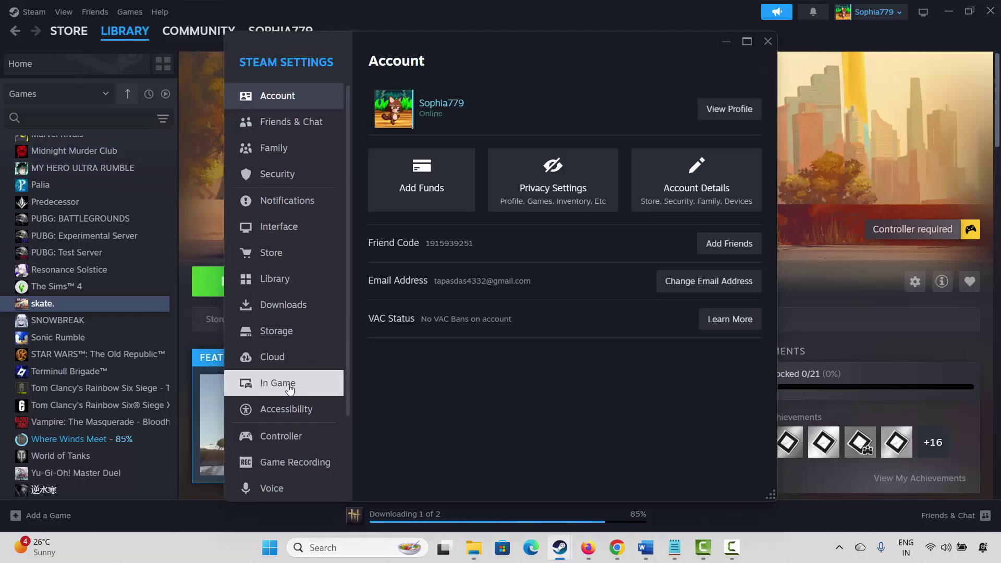
click(289, 386)
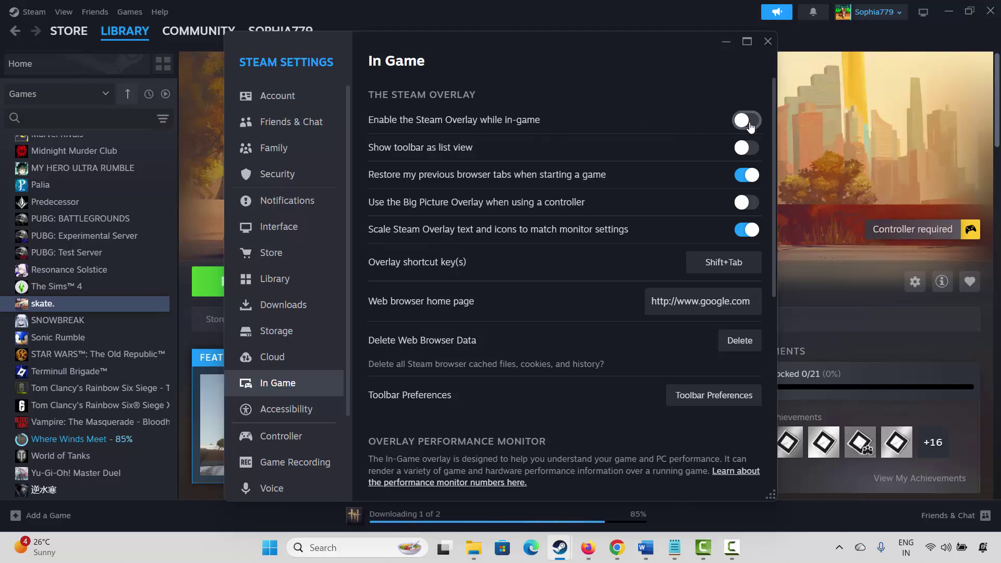
click(768, 41)
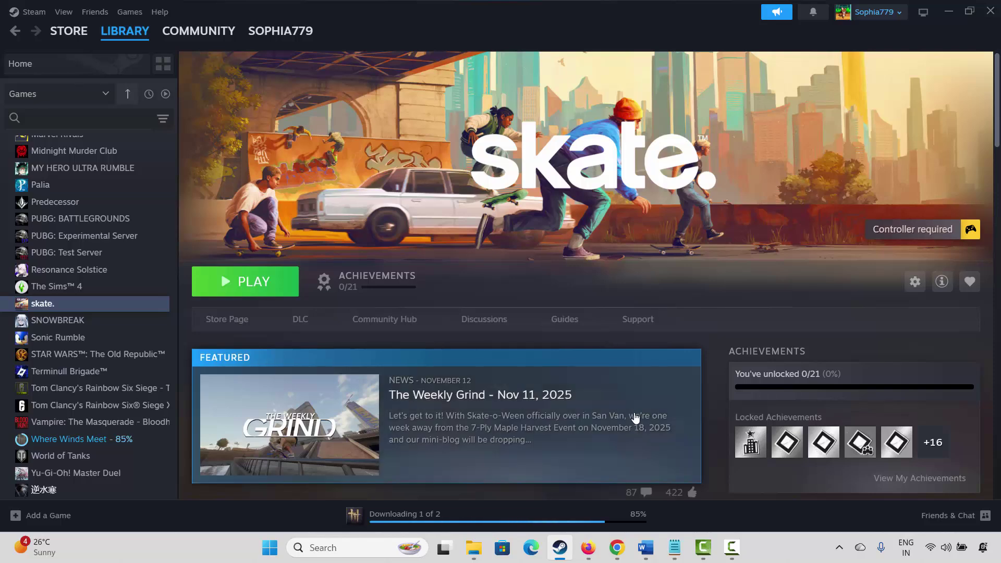
- Back in Word, highlight the GeForce Experience Game Overlay and Discord overlay instructions
click(560, 554)
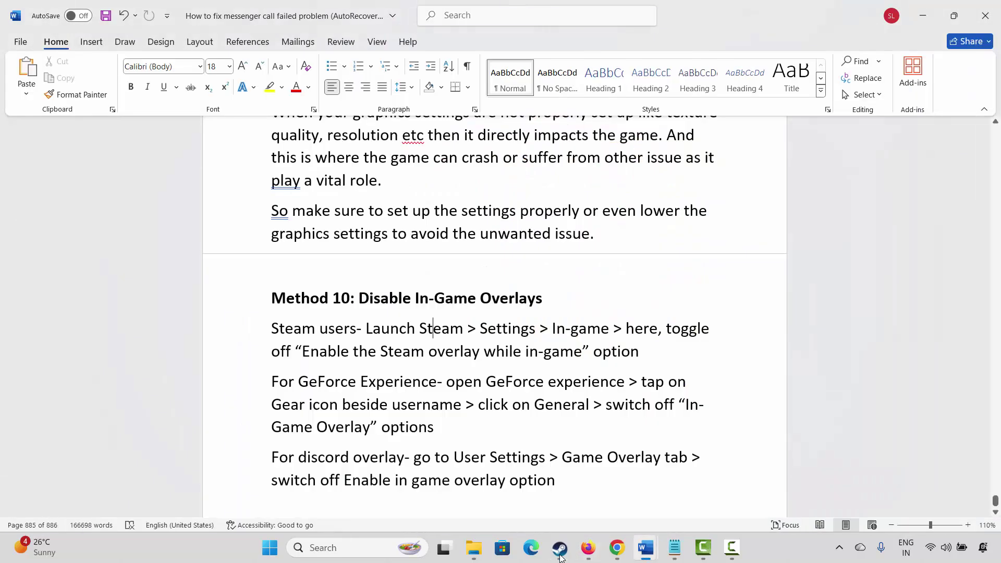
drag(278, 387, 626, 387)
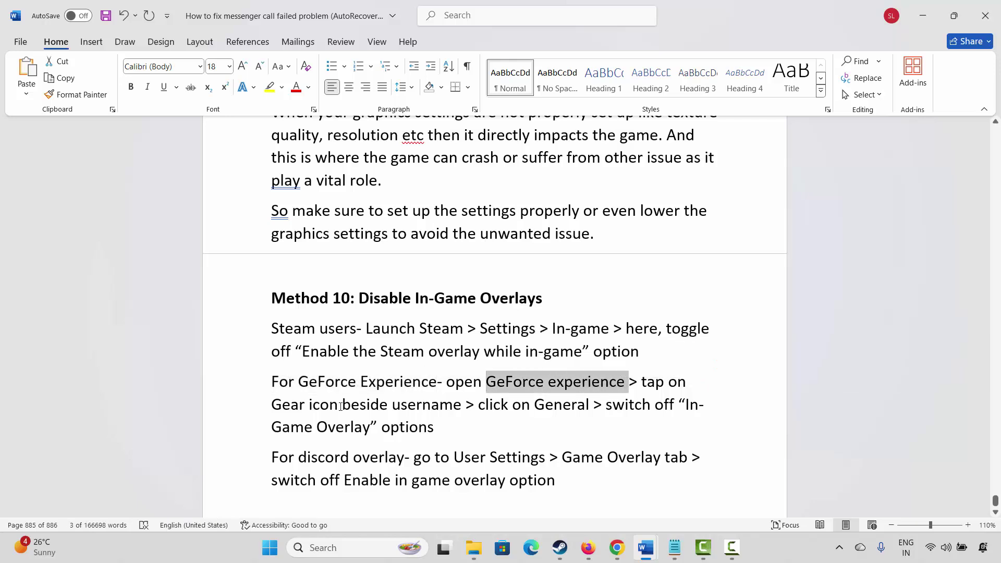
drag(303, 408, 390, 408)
drag(518, 408, 558, 409)
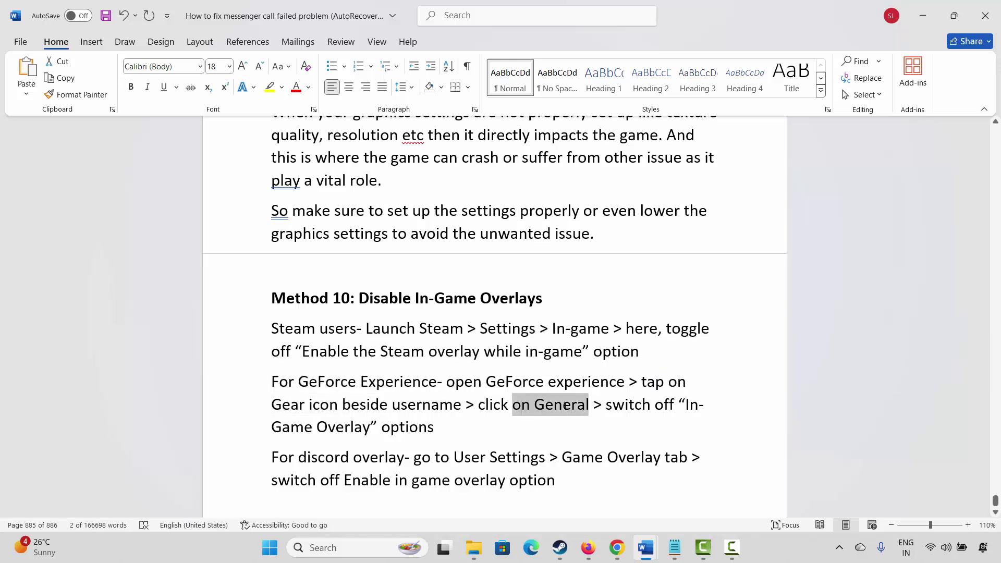
drag(294, 427, 378, 428)
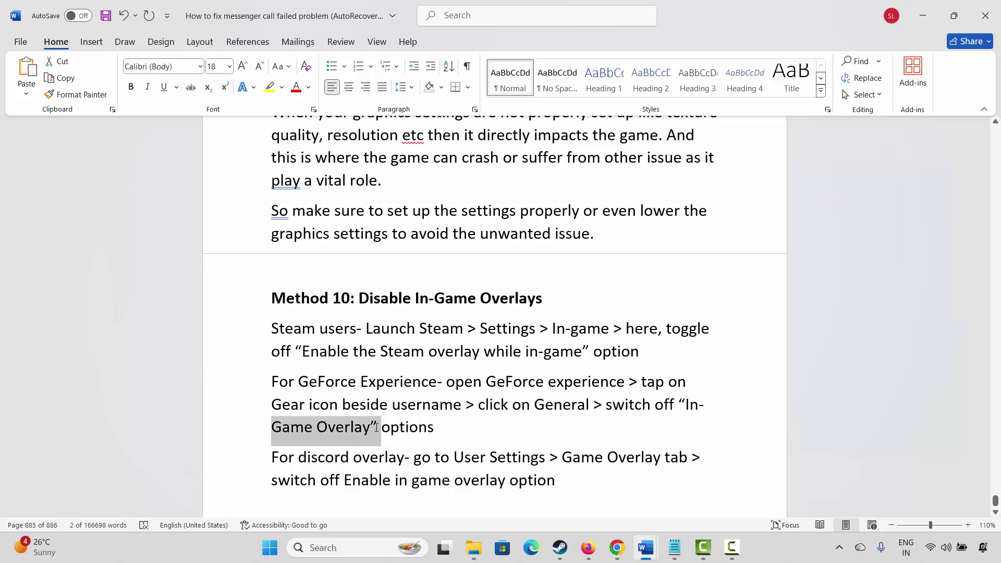
drag(274, 457, 405, 458)
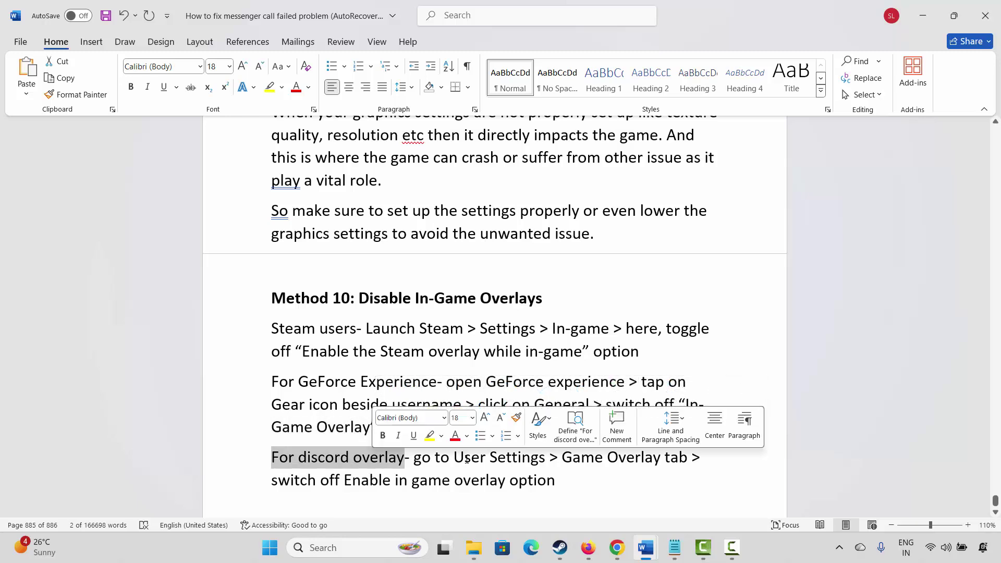
scroll(467, 460, down, 1)
click(373, 446)
- Scroll to Method 11 and copy its learn.microsoft.com Visual C++ download link
scroll(371, 449, down, 1)
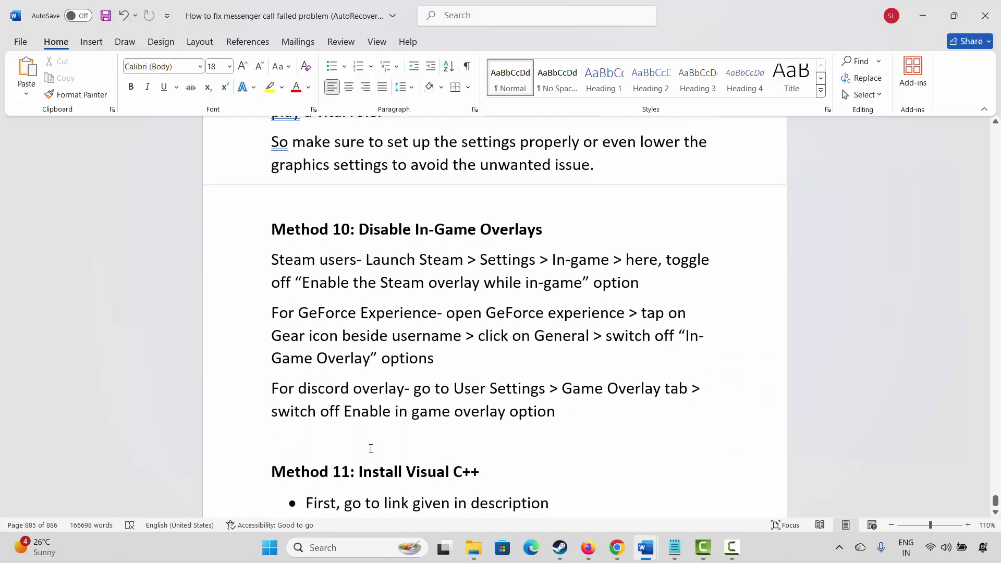
scroll(371, 449, down, 1)
scroll(400, 379, up, 1)
scroll(388, 372, down, 2)
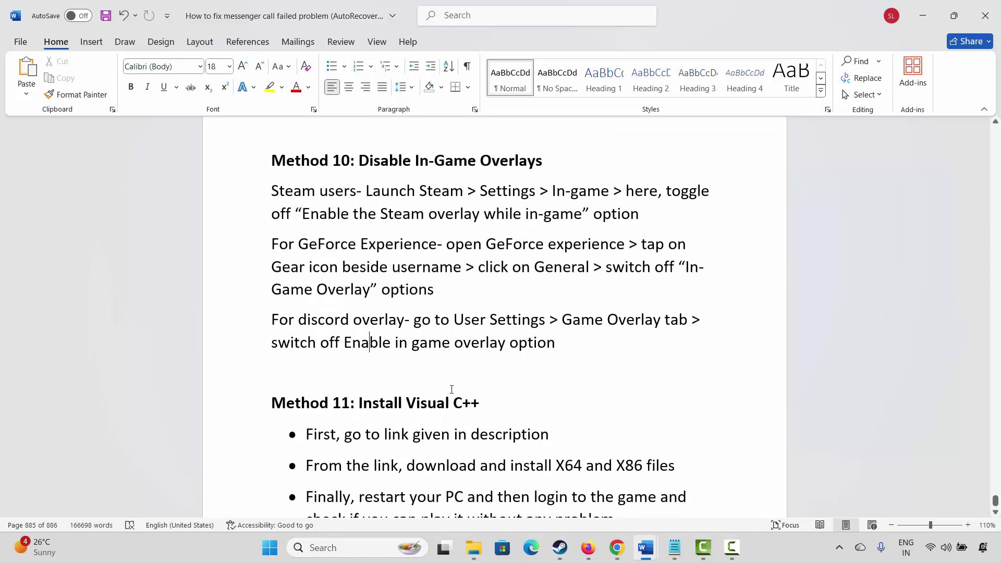
scroll(406, 418, down, 3)
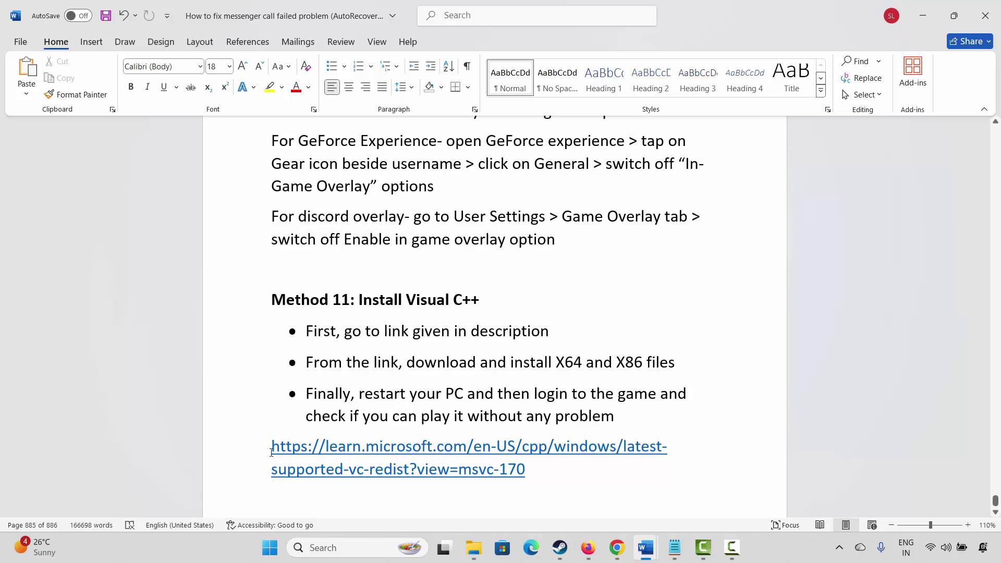
drag(272, 447, 530, 472)
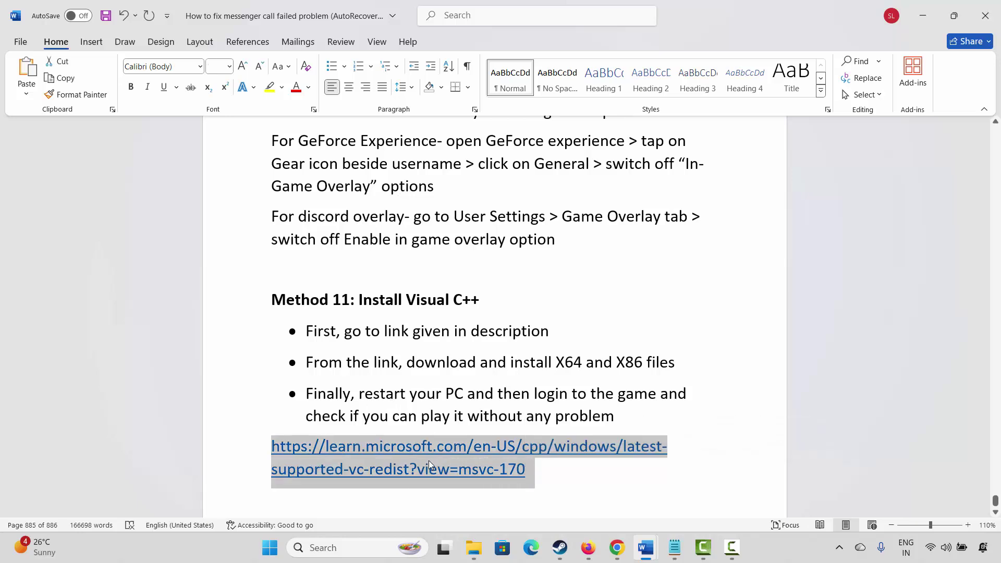
click(459, 196)
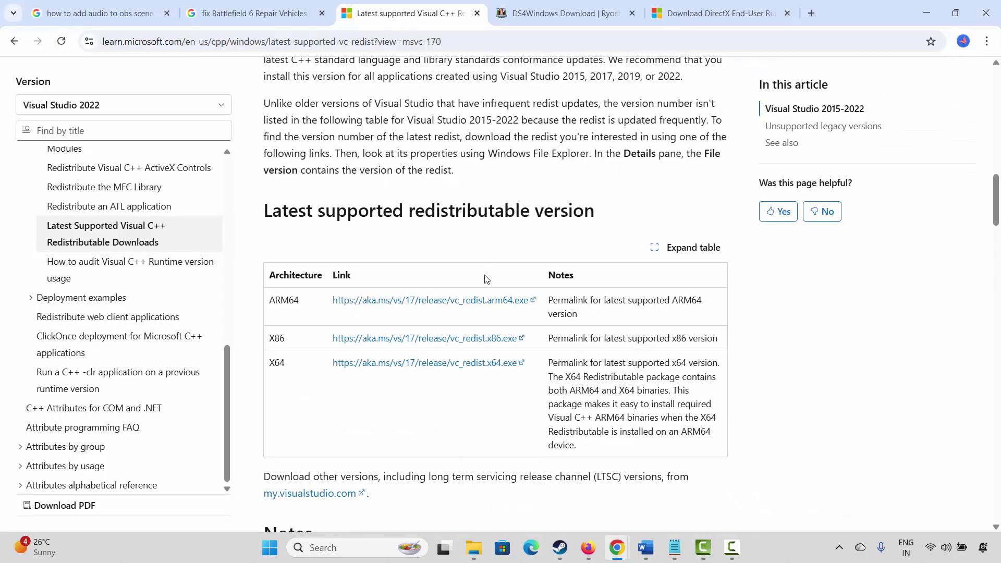
- Run the downloaded VC_redist.x86 installer and repair the Visual C++ 2015-2022 x86 redistributable
scroll(471, 286, up, 10)
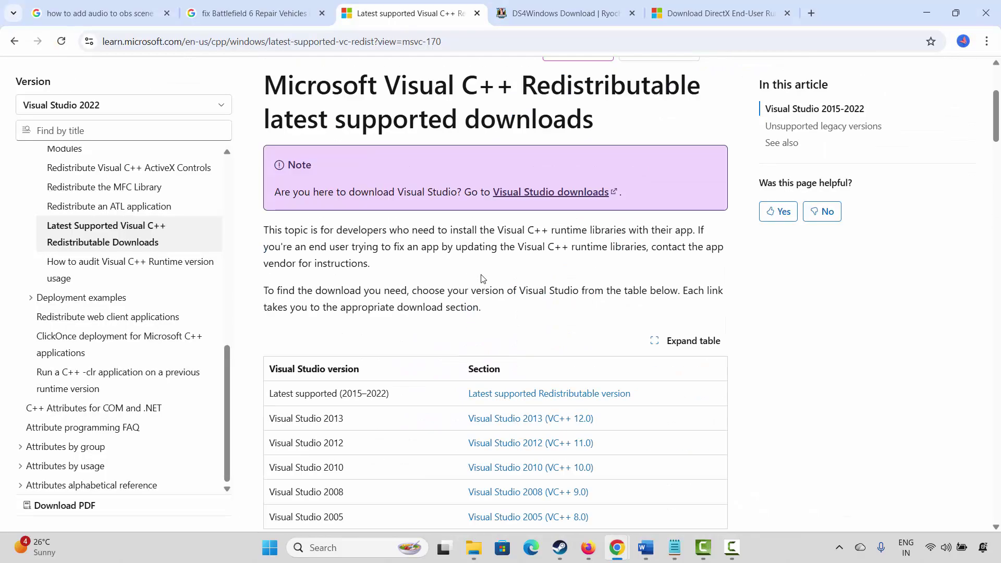
scroll(471, 286, down, 10)
scroll(471, 286, down, 8)
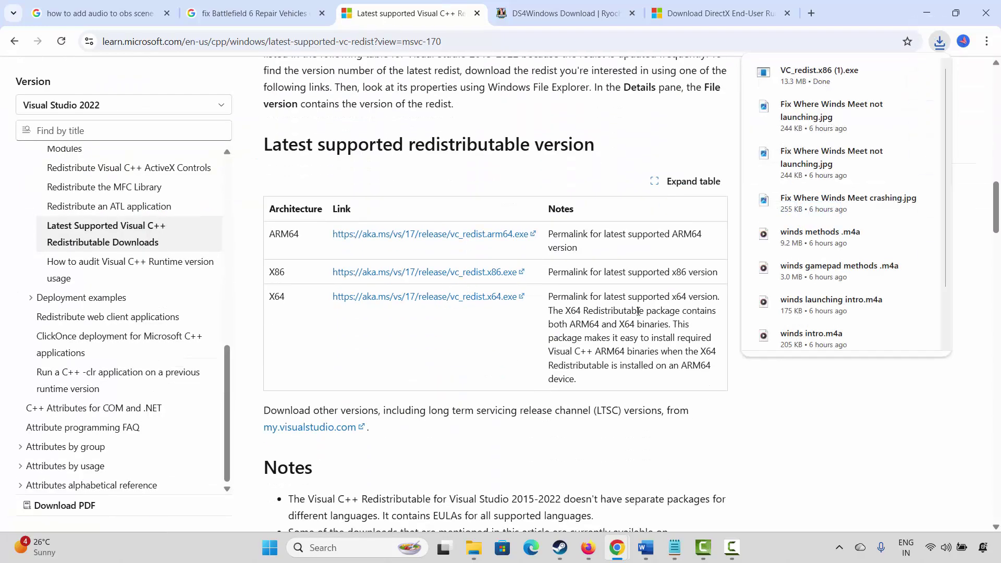
click(819, 81)
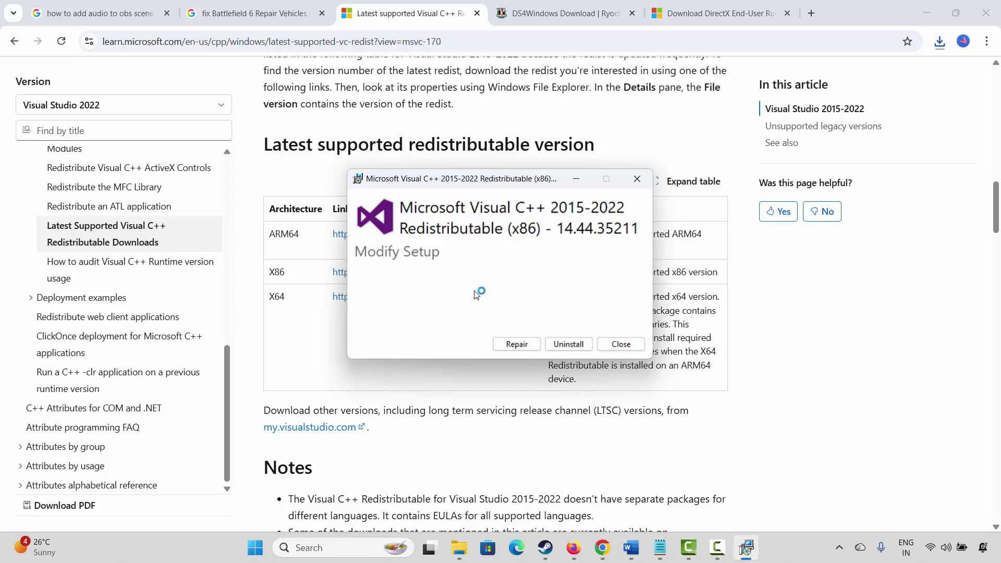
click(516, 344)
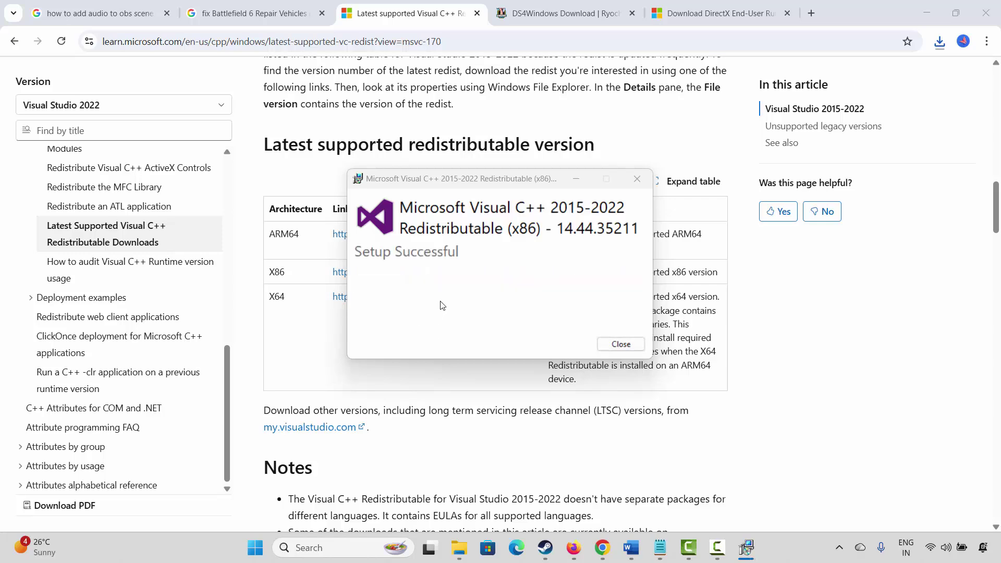
- Dismiss the 'Setup Successful' message and bring the Word guide back at Method 11
click(620, 344)
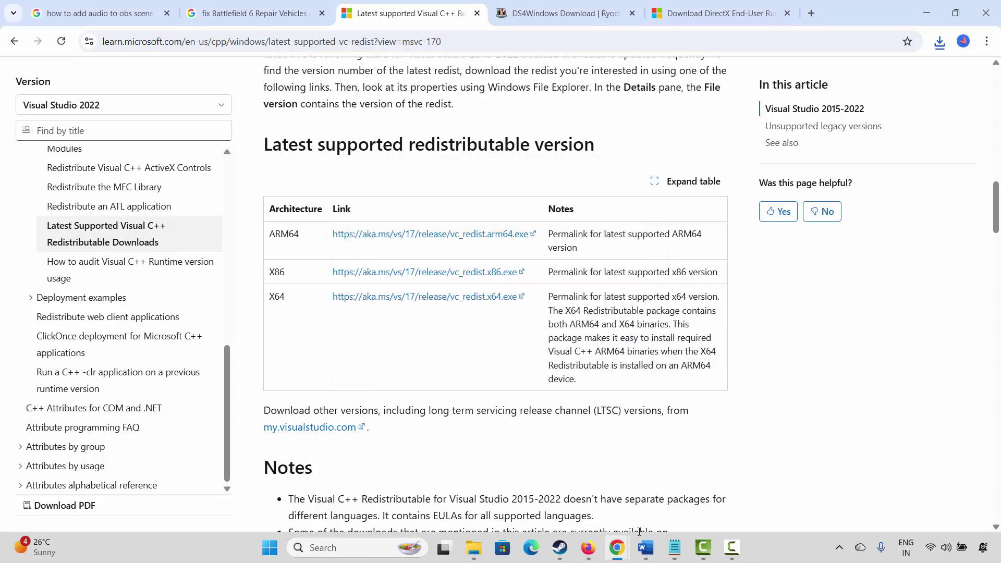
mouse_move(645, 548)
click(551, 476)
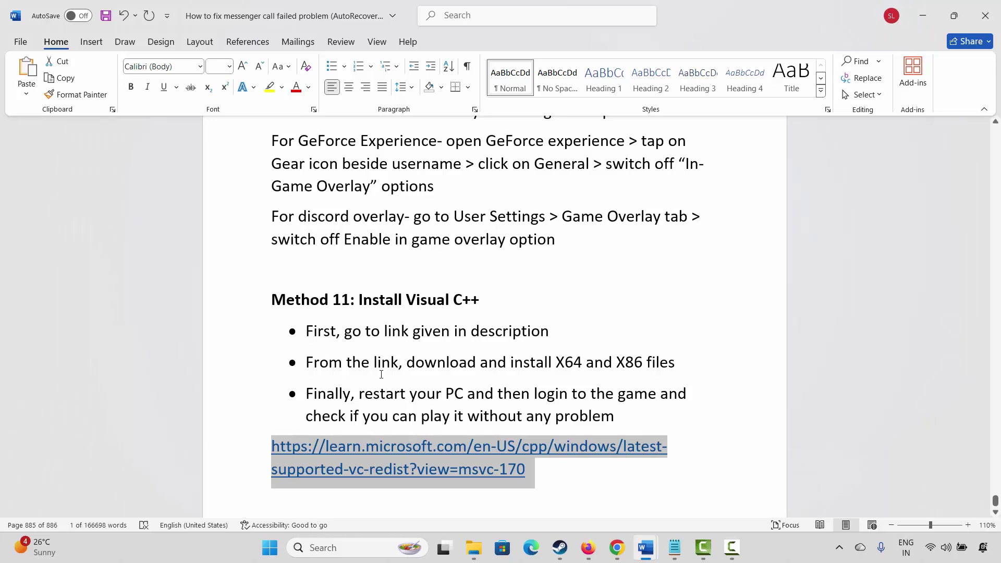
- Scroll the guide to 'Method 12: Update Windows' and bring up Windows search
scroll(381, 374, down, 1)
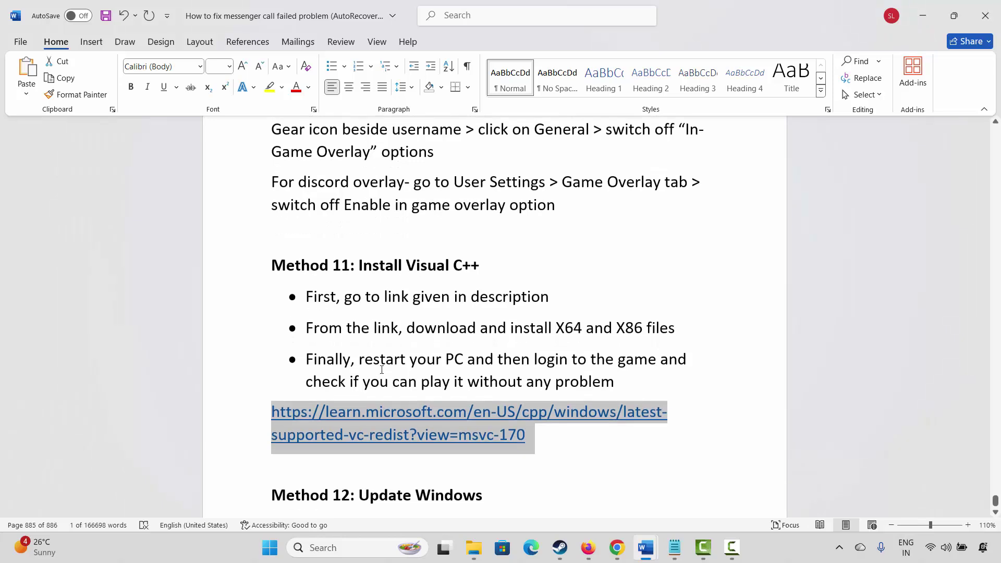
scroll(381, 372, down, 4)
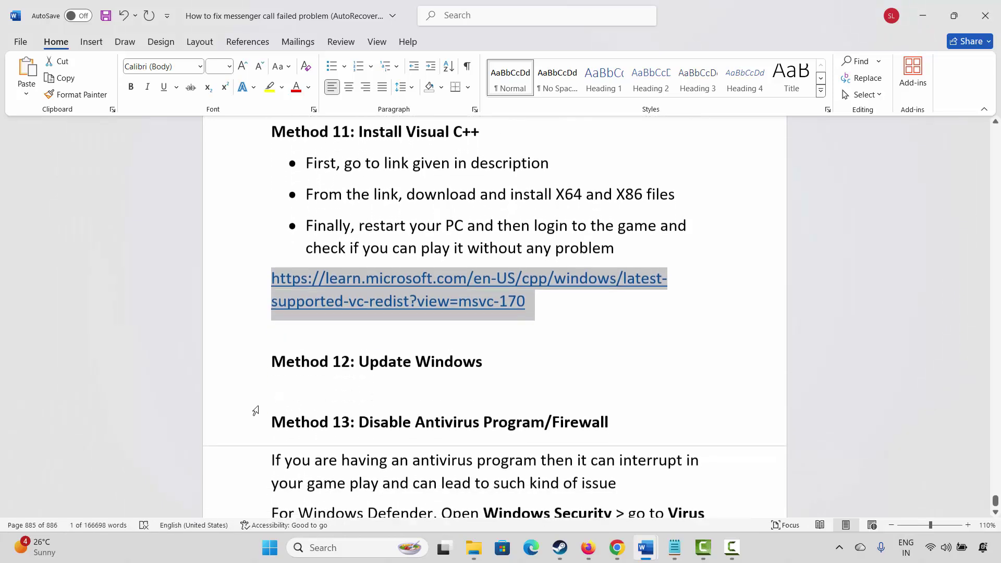
click(255, 365)
click(407, 425)
key(super+s)
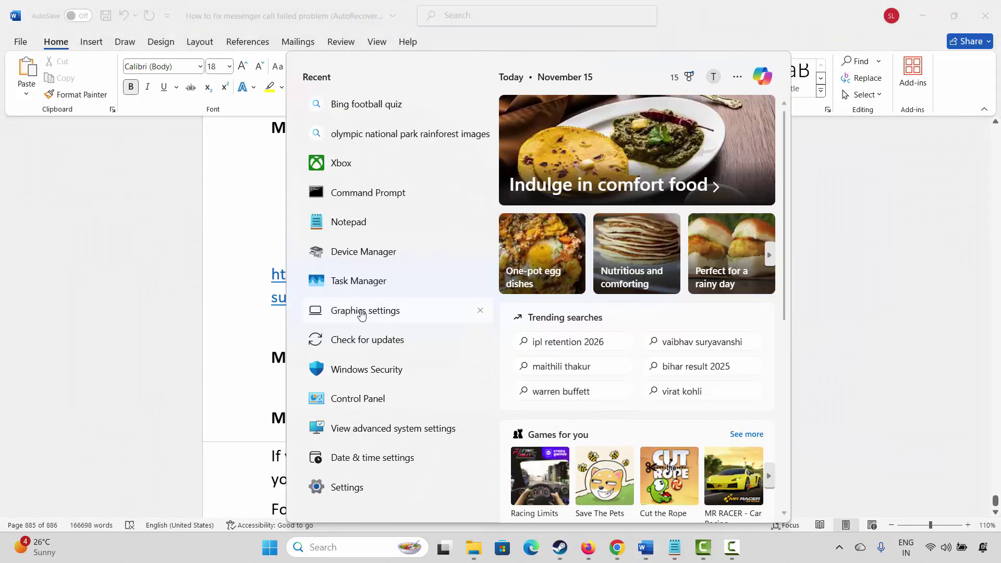
- Start a Windows Update check, close Settings and place the cursor in the Method 13 paragraph
click(366, 340)
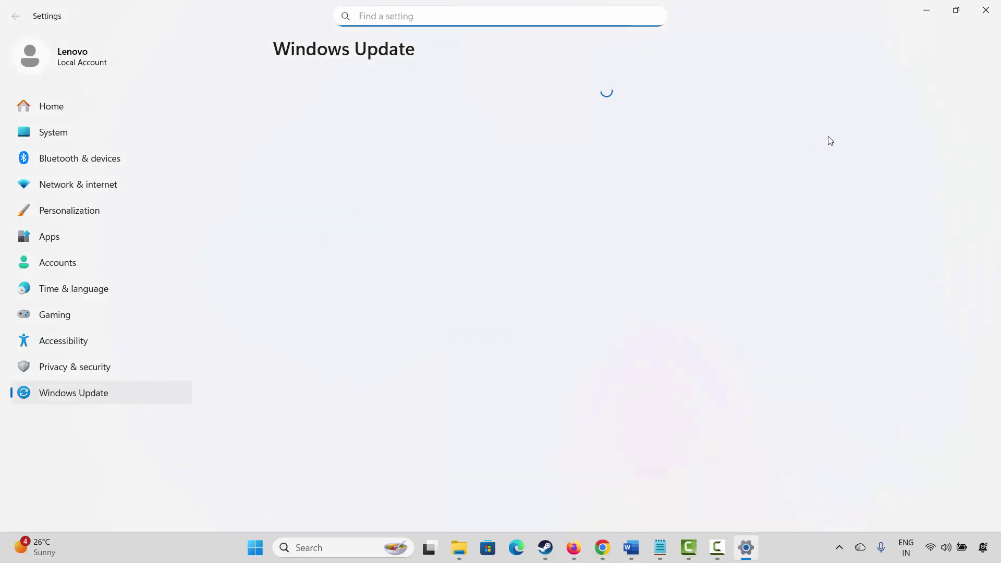
click(867, 111)
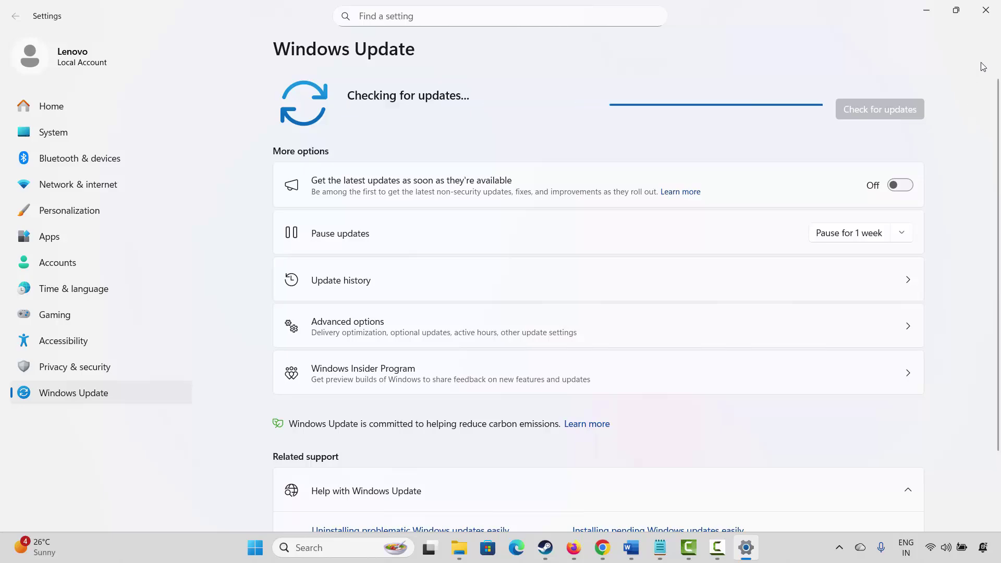
click(990, 12)
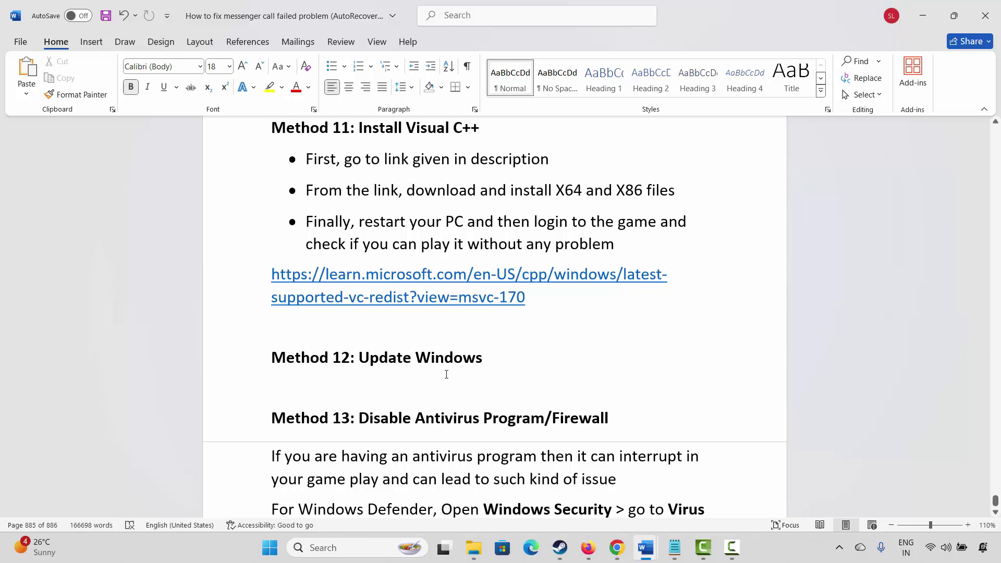
scroll(292, 373, down, 1)
click(339, 389)
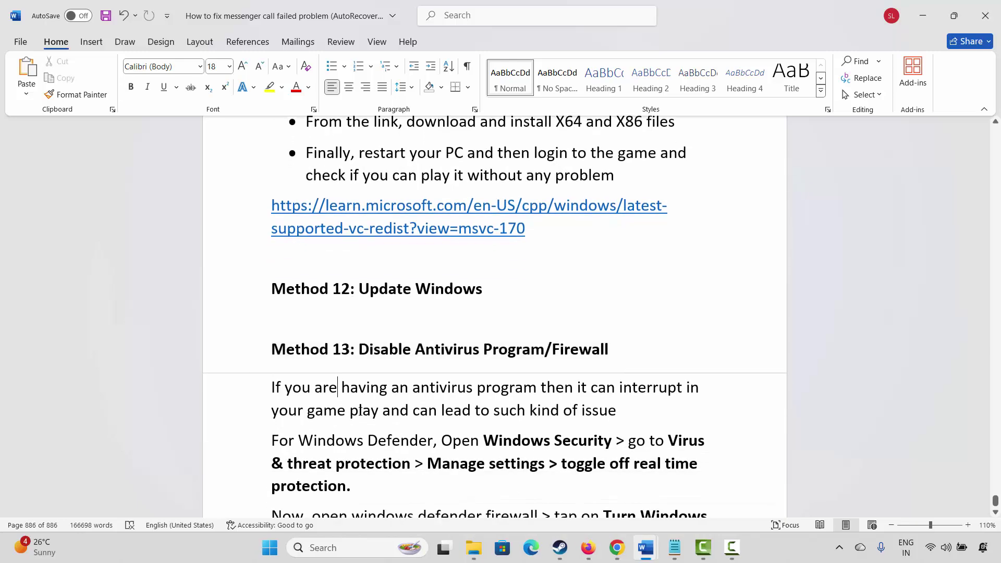
- Scroll to Method 13 and highlight the phrase 'having an antivirus program'
scroll(360, 411, down, 2)
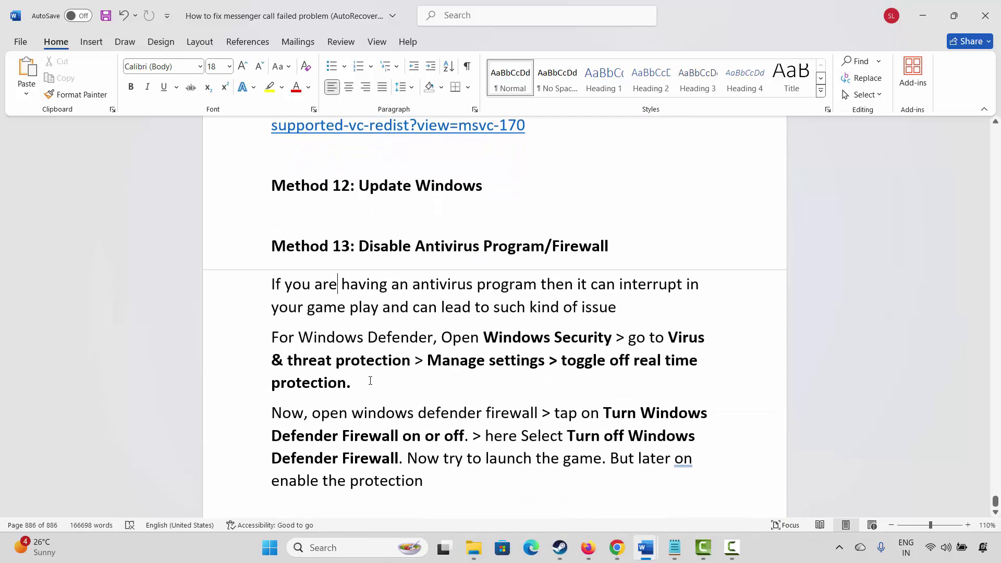
drag(342, 286, 540, 286)
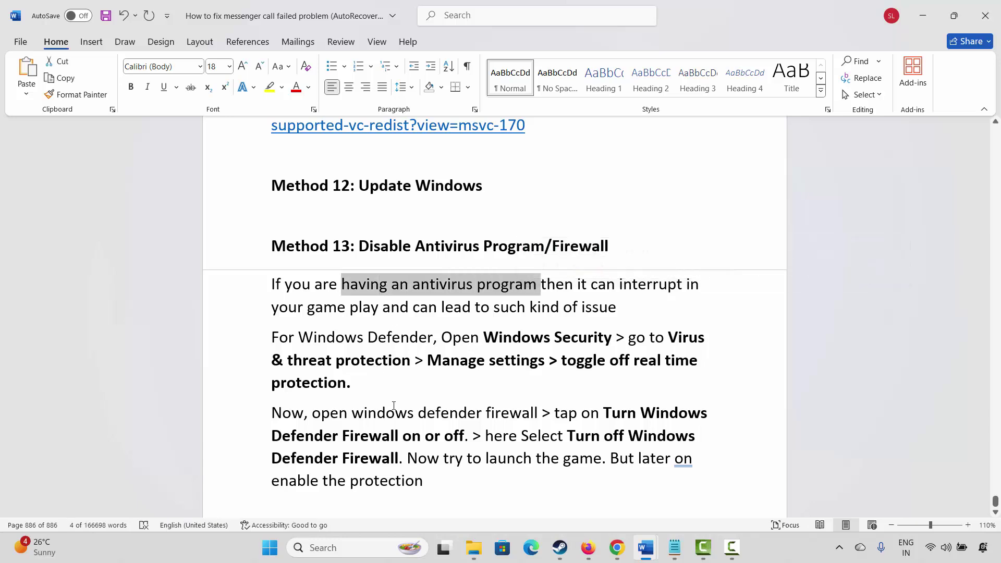
- Open Windows Security's Virus & threat protection settings to confirm real-time protection is Off
click(329, 547)
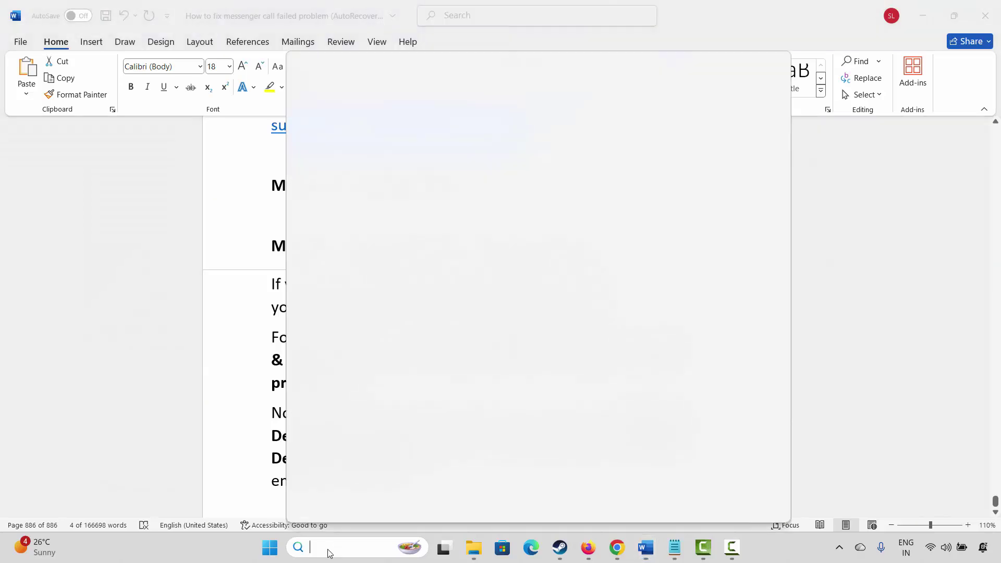
click(372, 370)
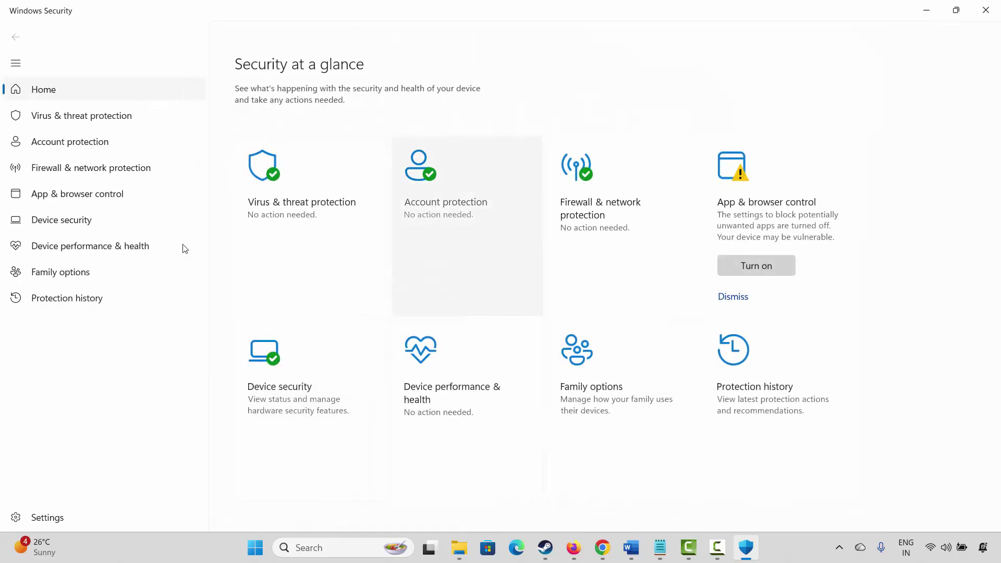
click(125, 116)
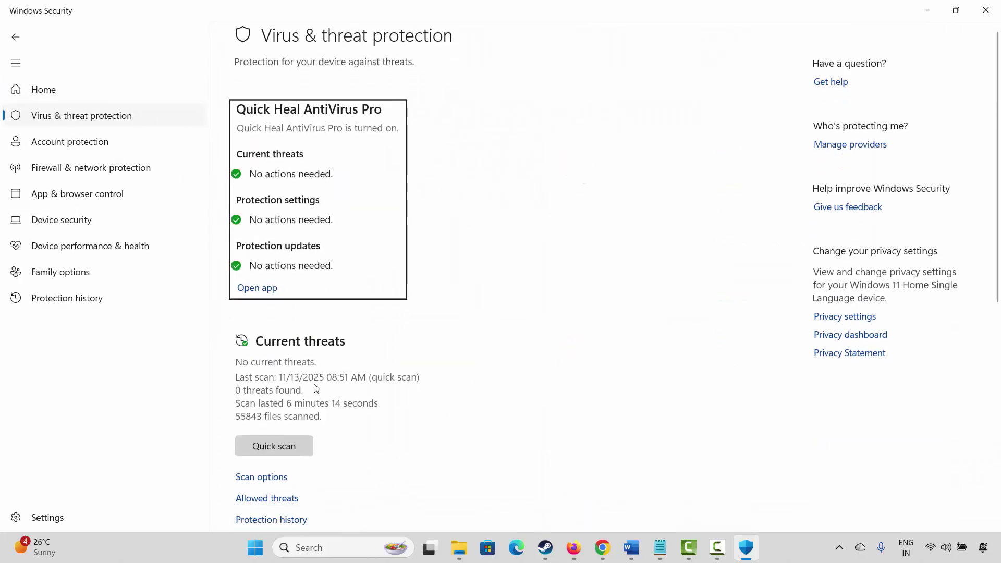
scroll(305, 384, down, 3)
click(284, 399)
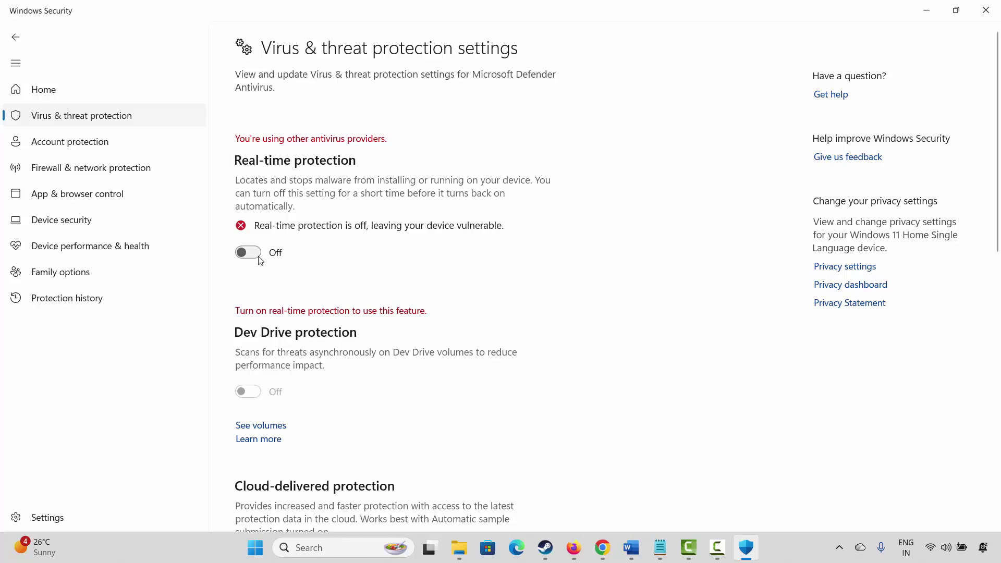
- Close Windows Security and launch Windows Defender Firewall from a 'windows' search
click(985, 11)
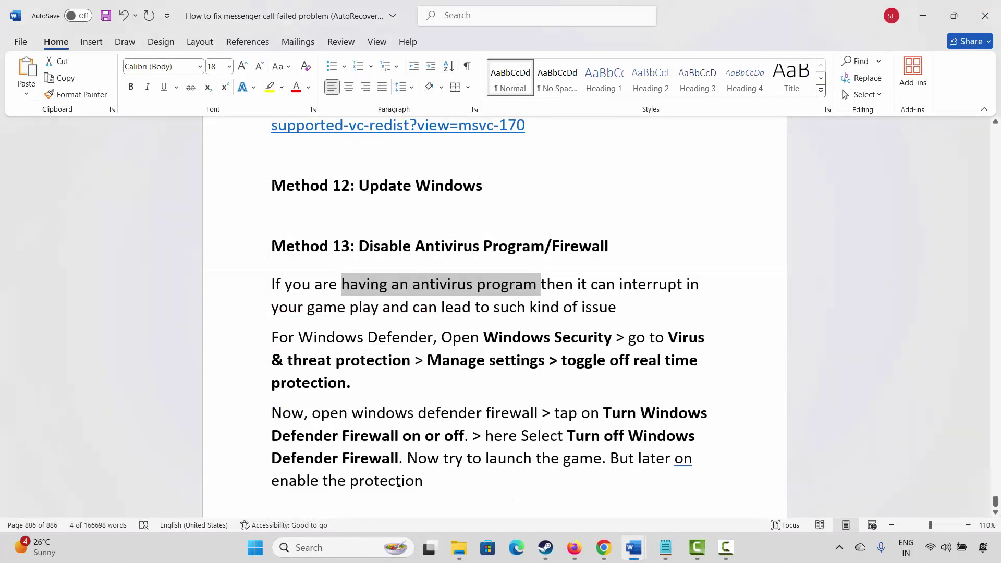
click(342, 555)
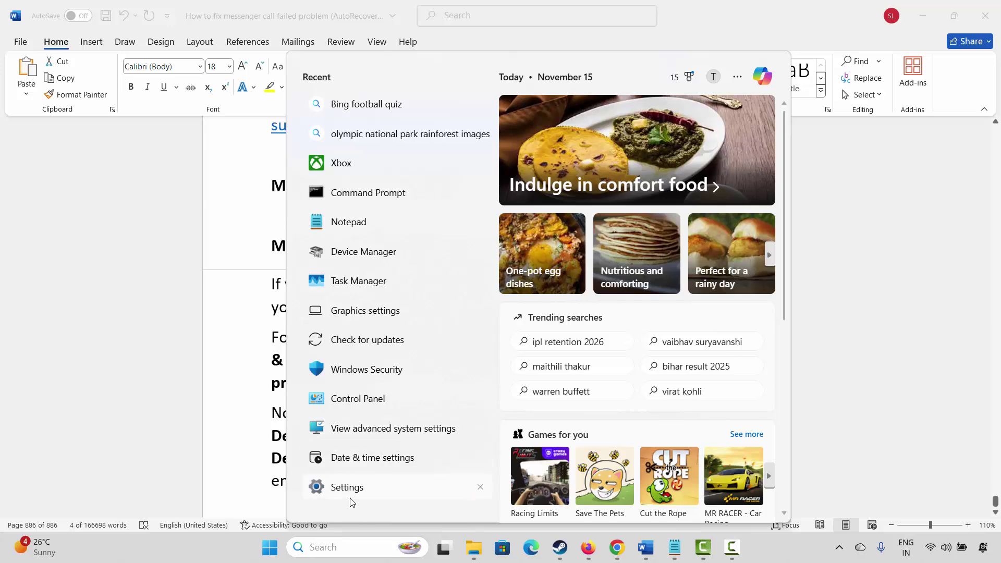
text(windo)
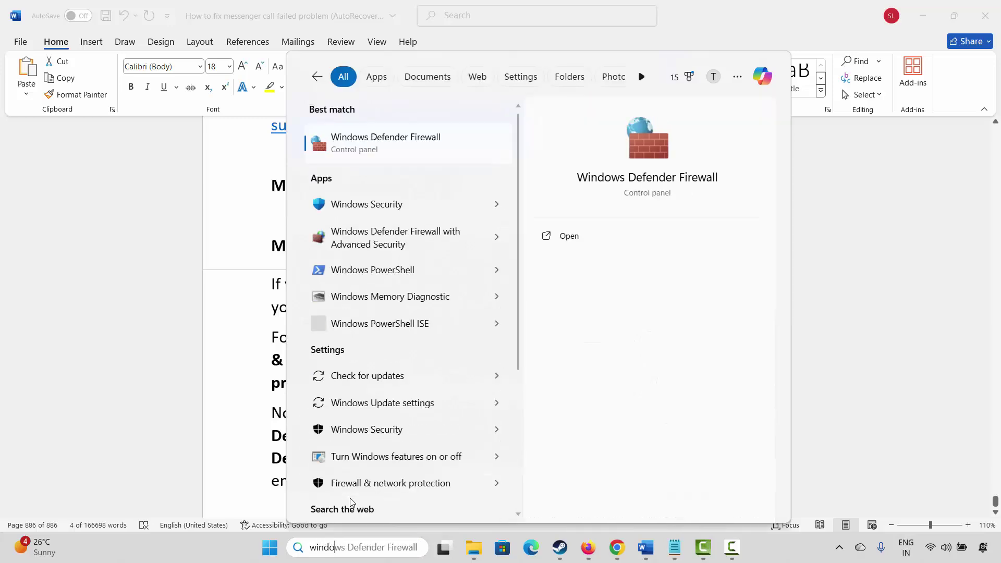
text(ws)
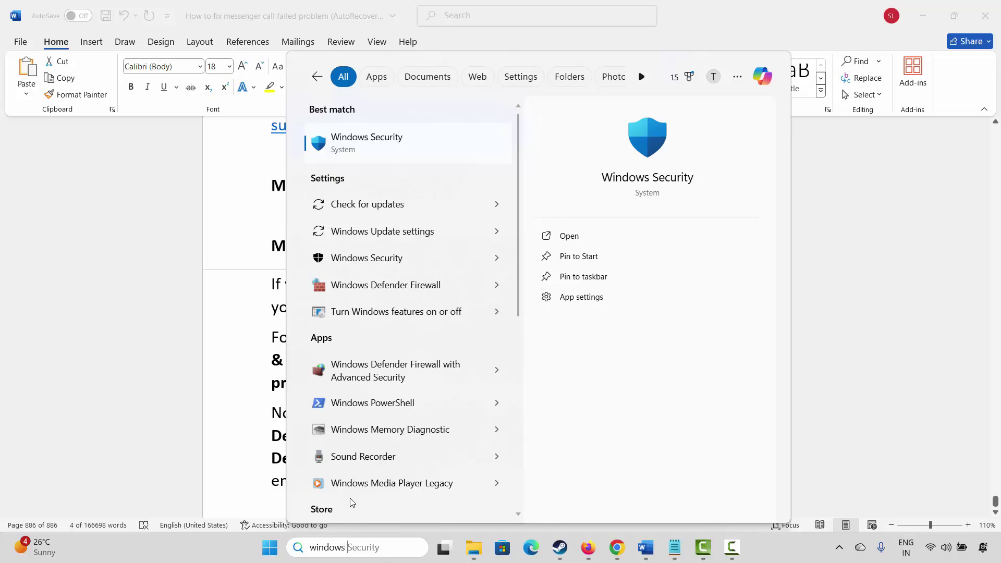
click(404, 292)
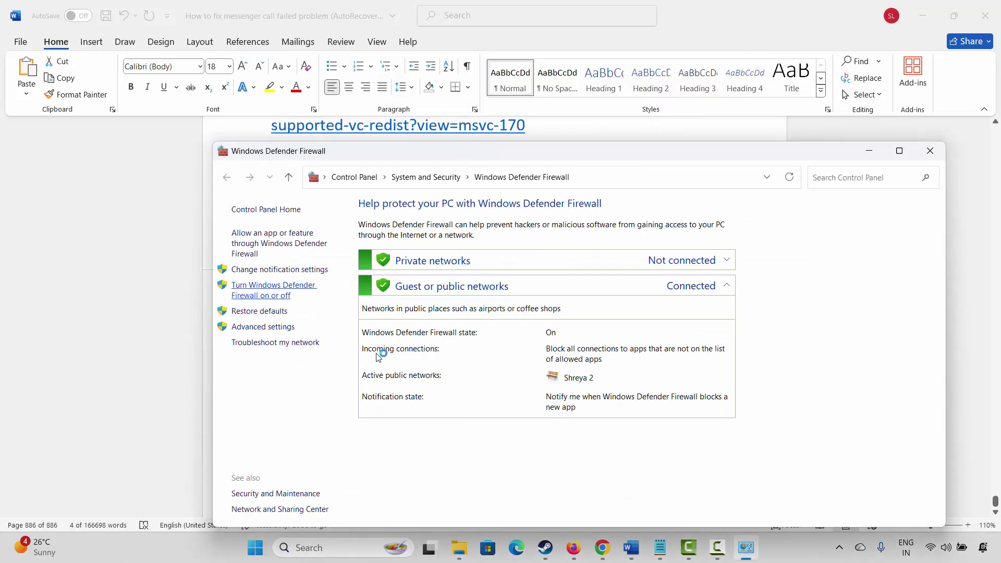
- Select 'Turn off Windows Defender Firewall' for private and public networks, then close the window
click(431, 308)
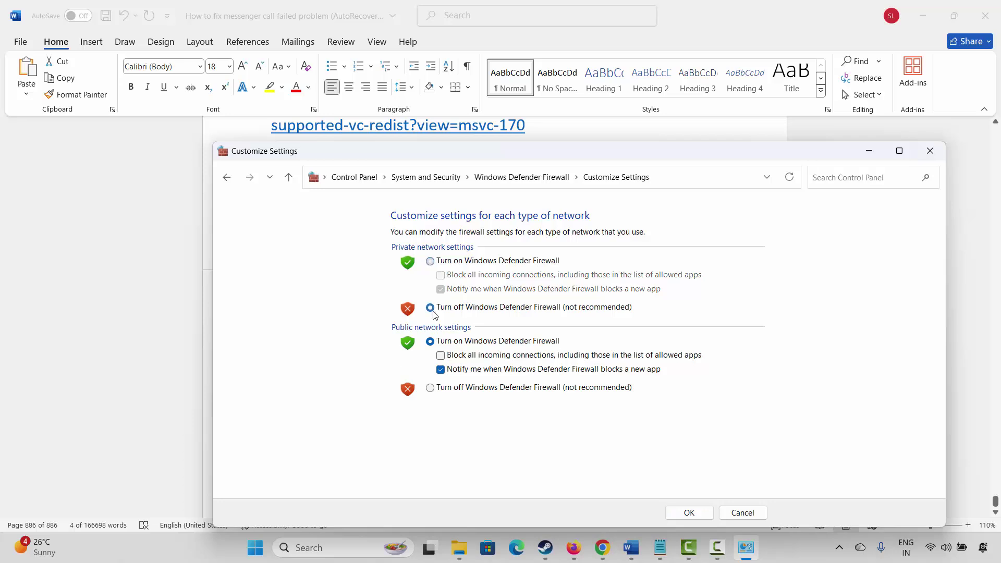
click(433, 389)
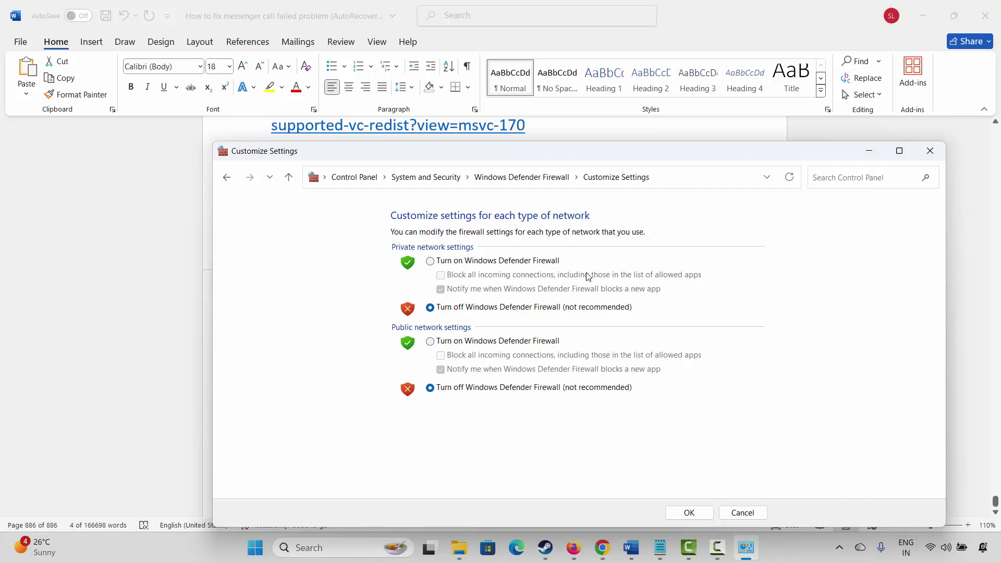
click(926, 154)
- Mark the 'Method 15: Increase Virtual Memory' heading and open 'View advanced system settings' from search
scroll(257, 376, down, 5)
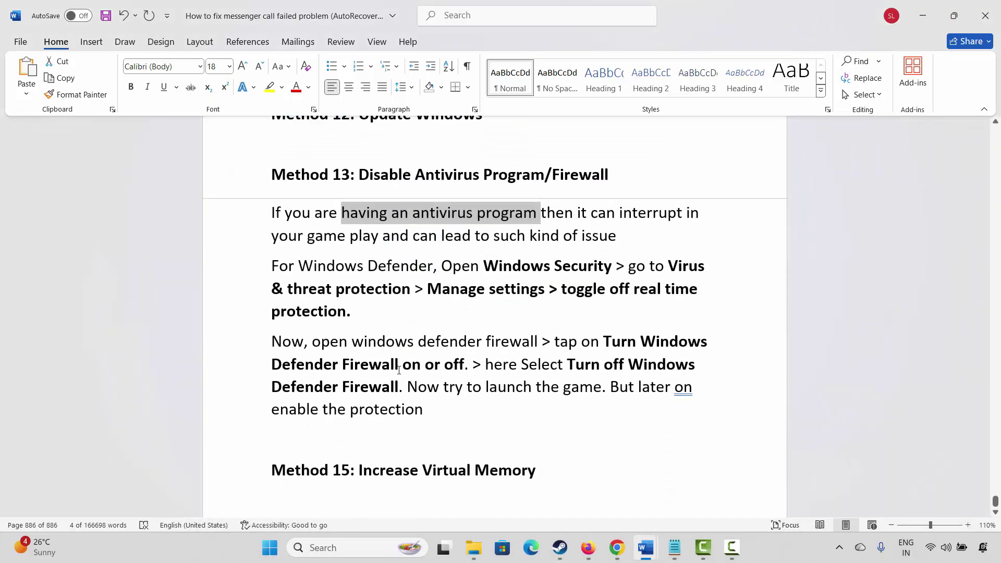
click(257, 376)
scroll(358, 422, up, 1)
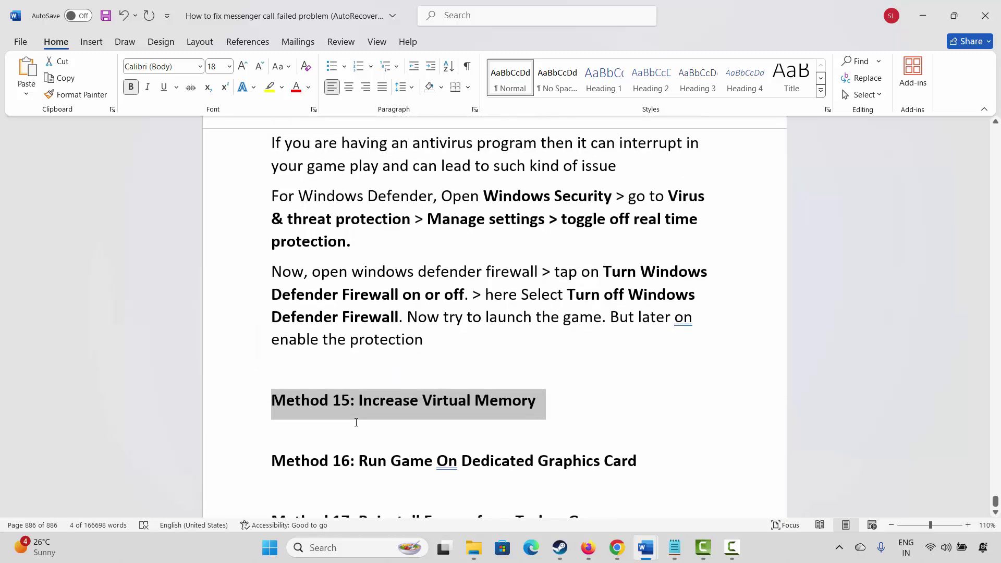
click(340, 553)
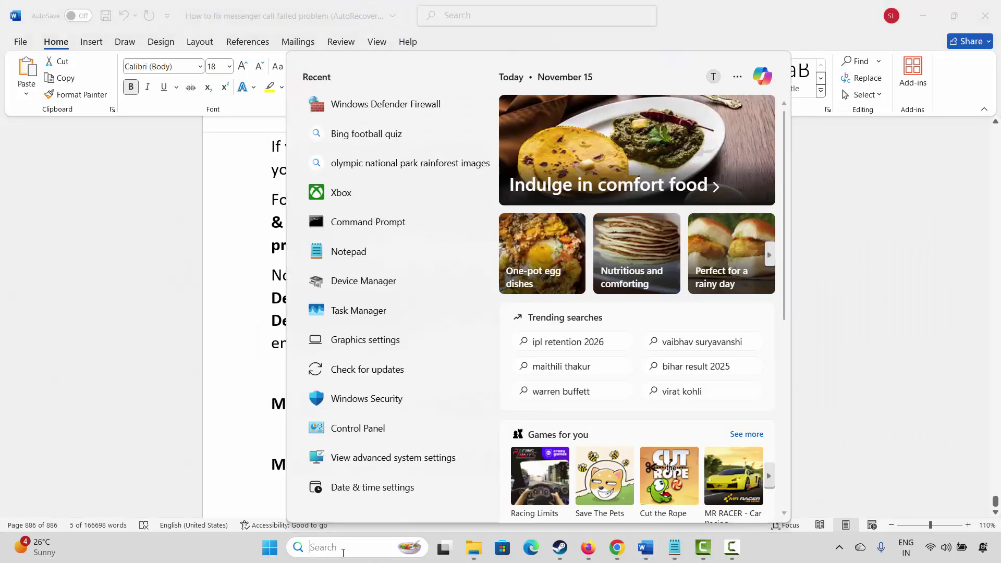
click(392, 458)
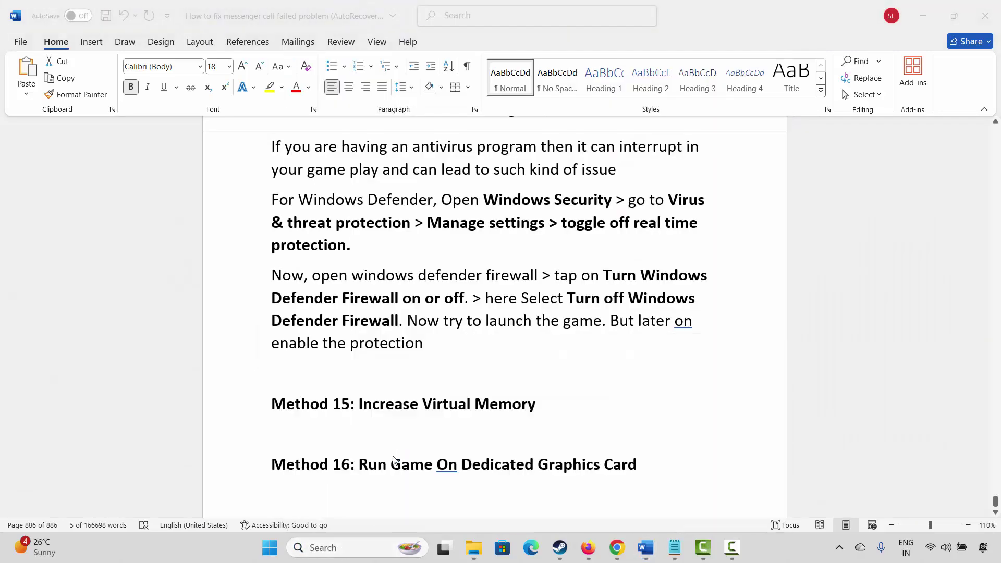
- Open the Virtual Memory settings and review drives D: and E: before reselecting C:
click(287, 151)
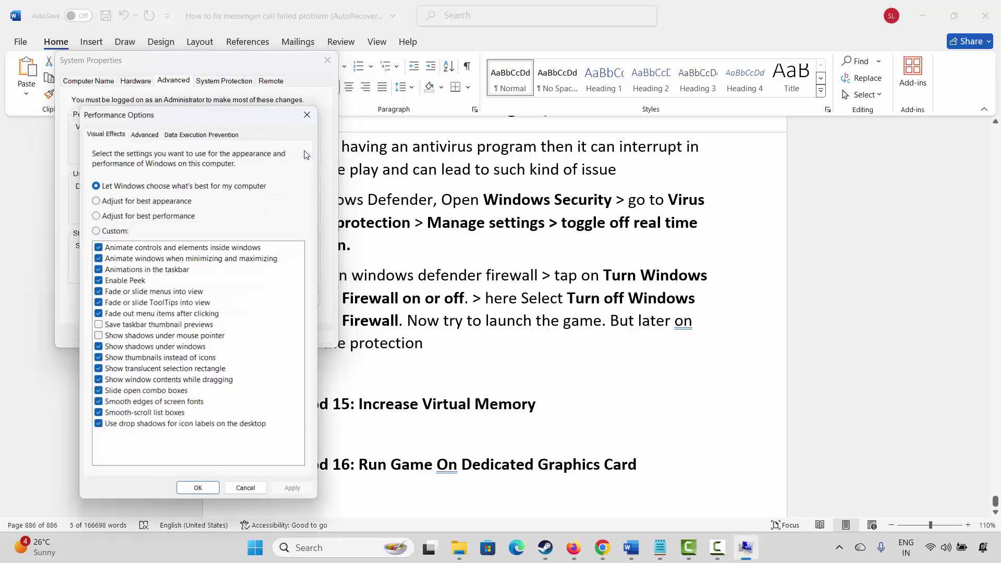
click(144, 129)
click(262, 303)
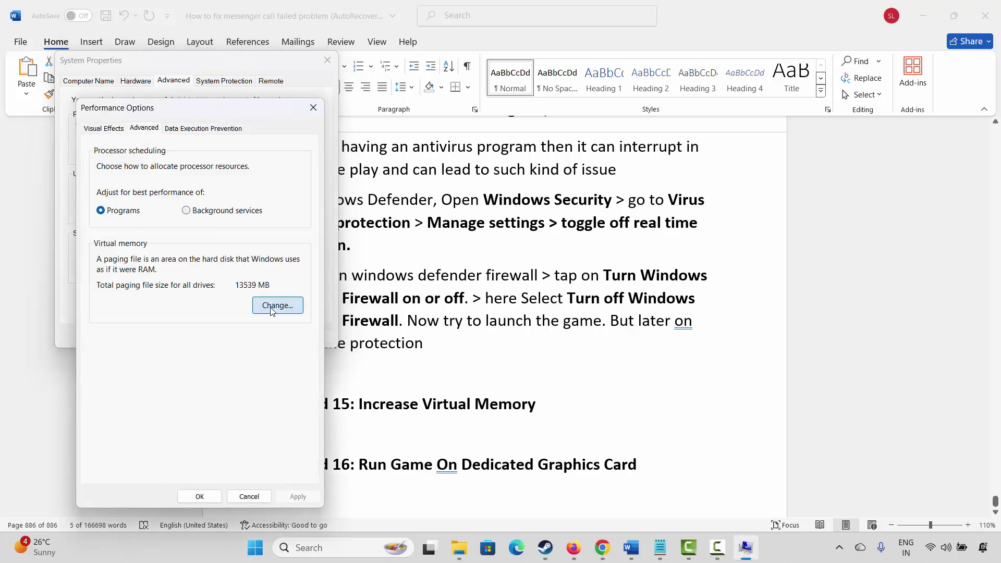
click(142, 220)
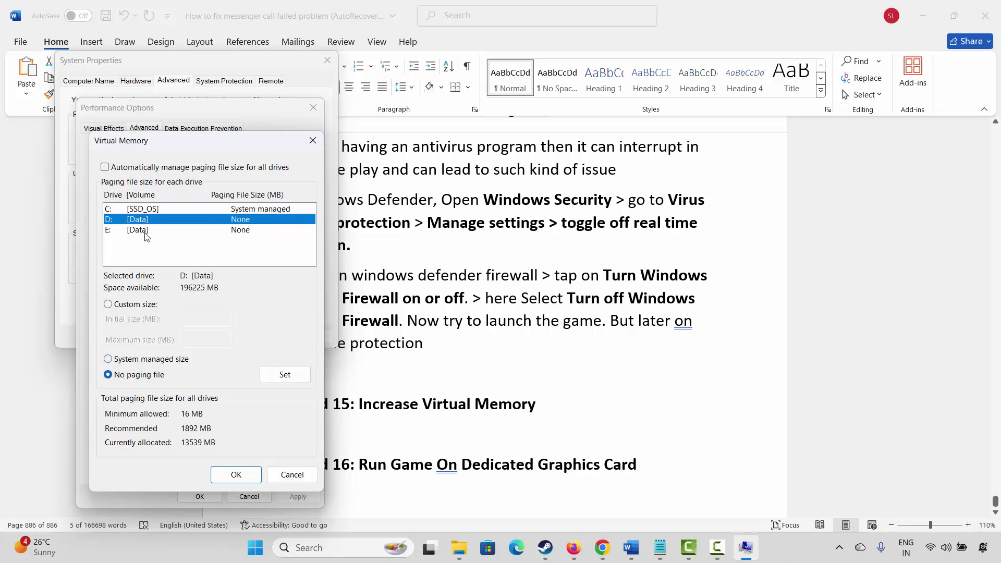
click(145, 230)
click(145, 209)
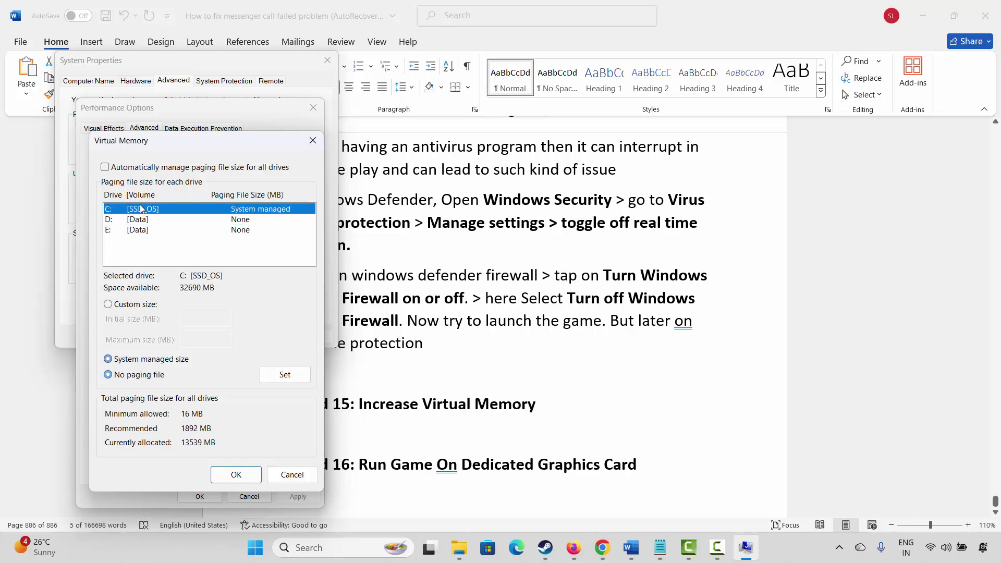
- Set a custom C: paging file of 12288 MB initial and 24576 MB maximum, then close all dialogs
click(109, 305)
click(185, 320)
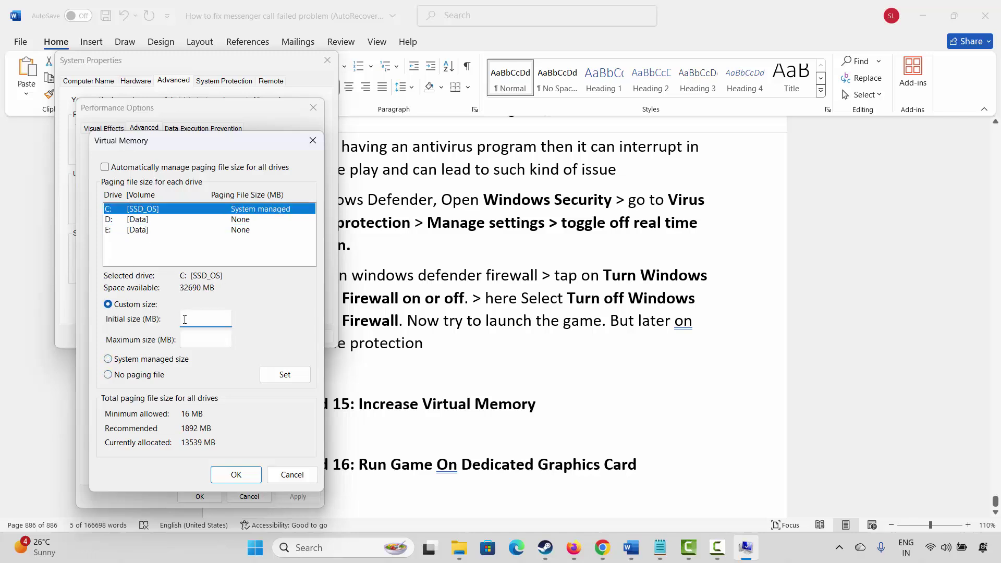
text(12288)
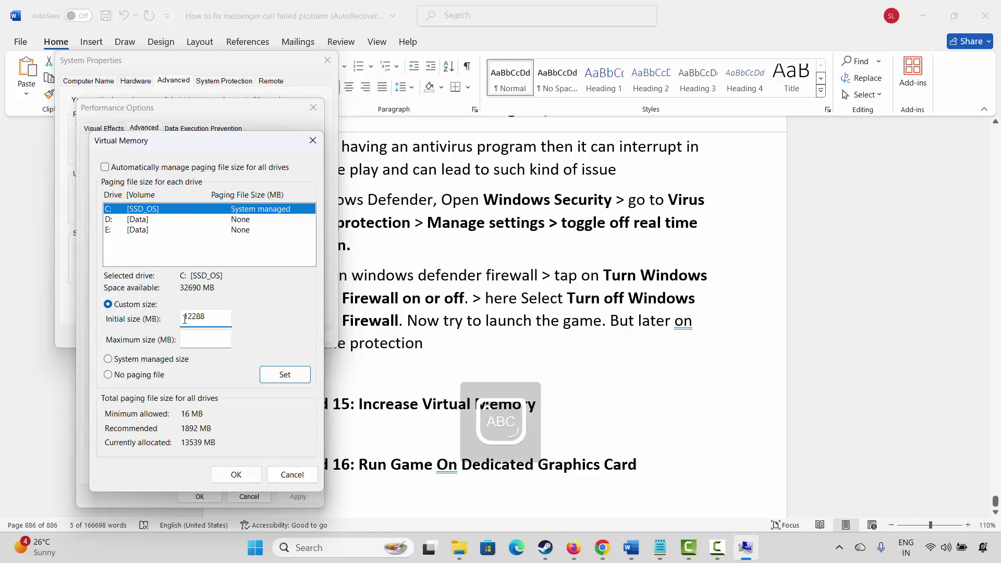
key(Tab)
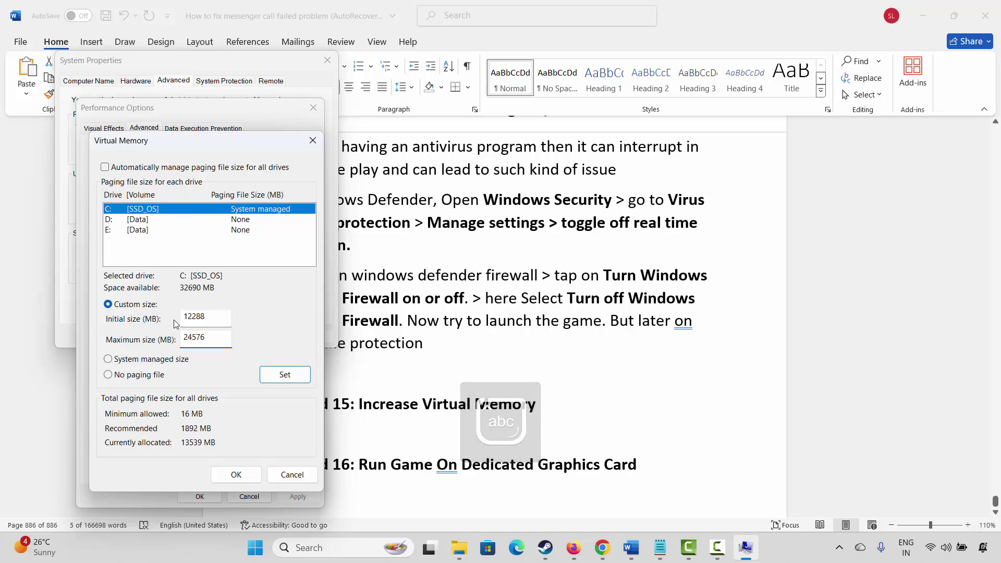
click(255, 483)
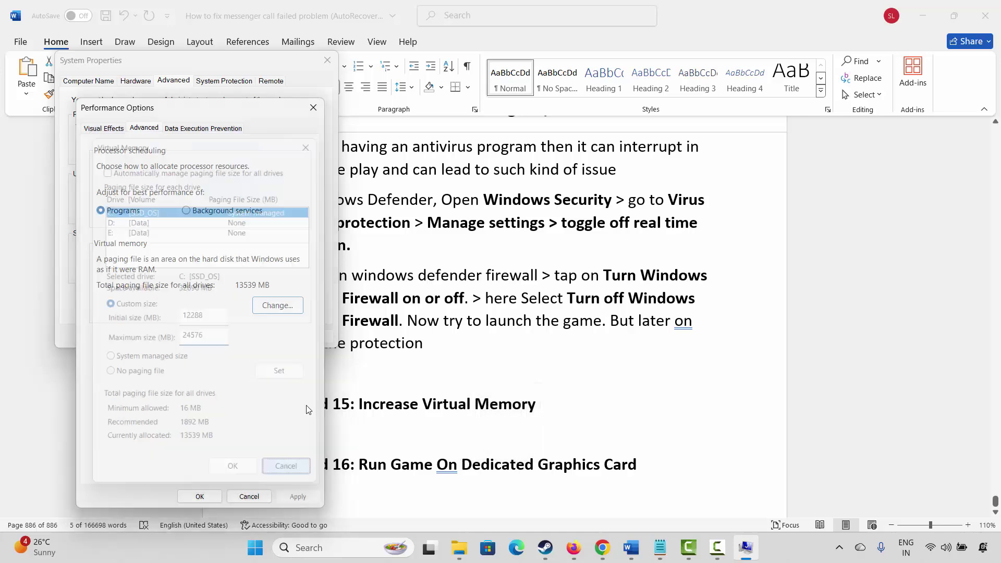
click(313, 107)
click(327, 60)
- Select the Method 16 heading and open Graphics settings from the Start search panel
scroll(316, 344, down, 2)
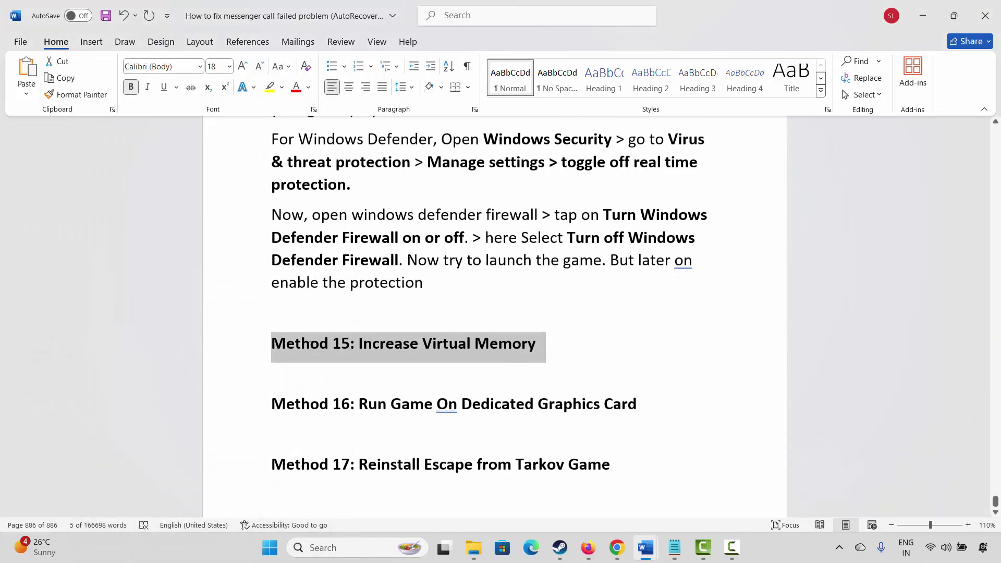
click(255, 412)
scroll(268, 411, up, 2)
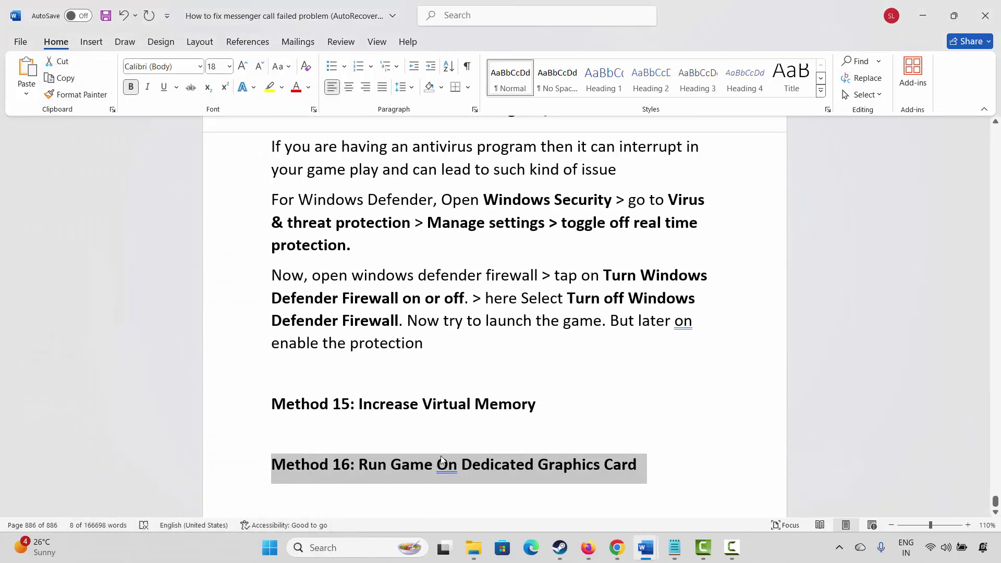
click(346, 549)
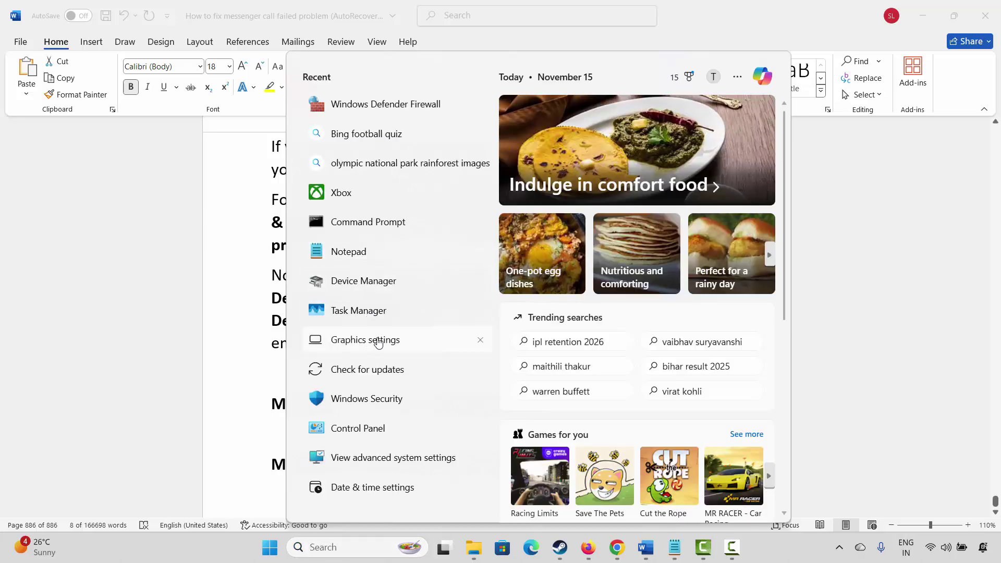
click(380, 343)
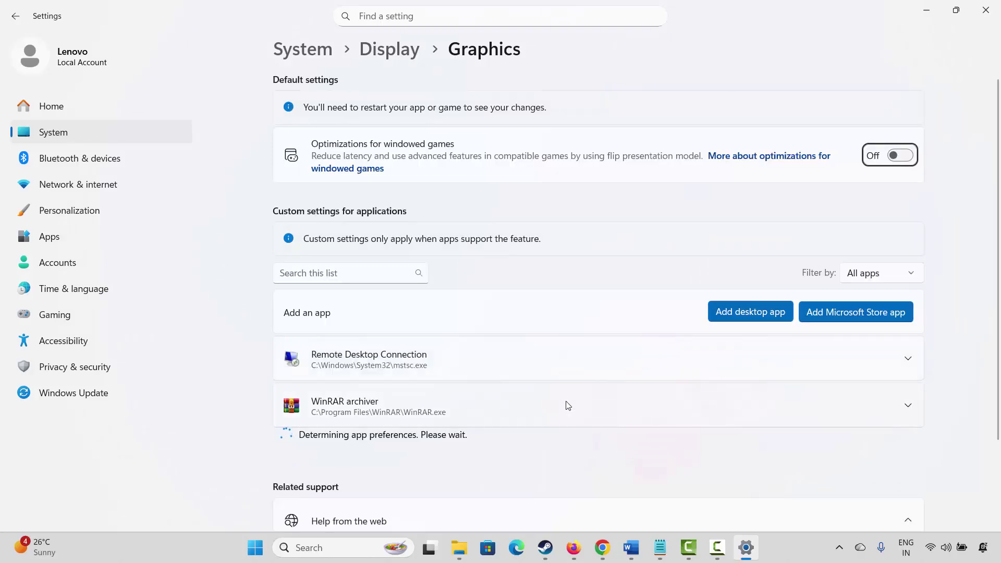
- Set skate.™'s GPU preference to High Performance in Graphics settings
scroll(562, 405, down, 10)
scroll(563, 405, up, 10)
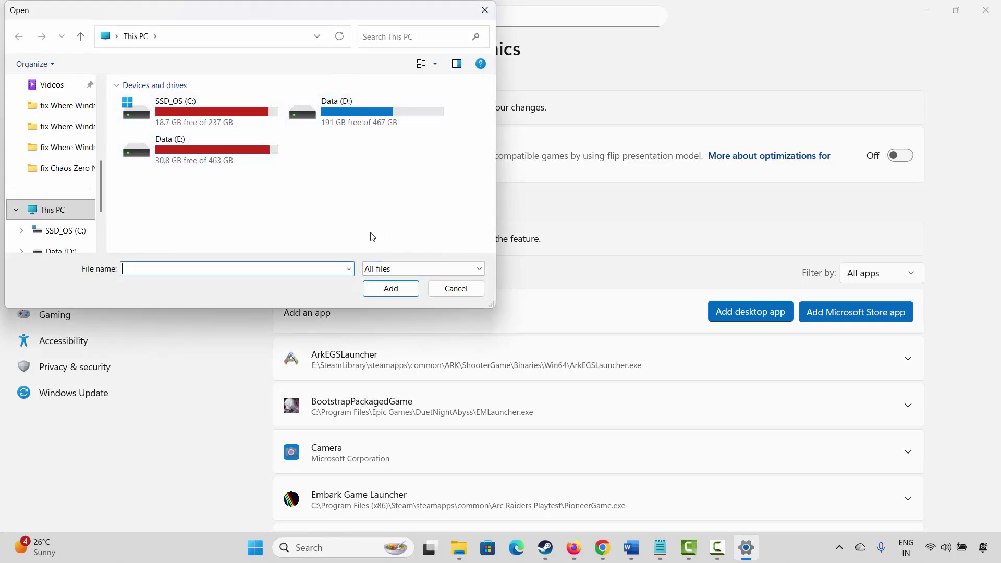
click(453, 290)
scroll(532, 438, down, 12)
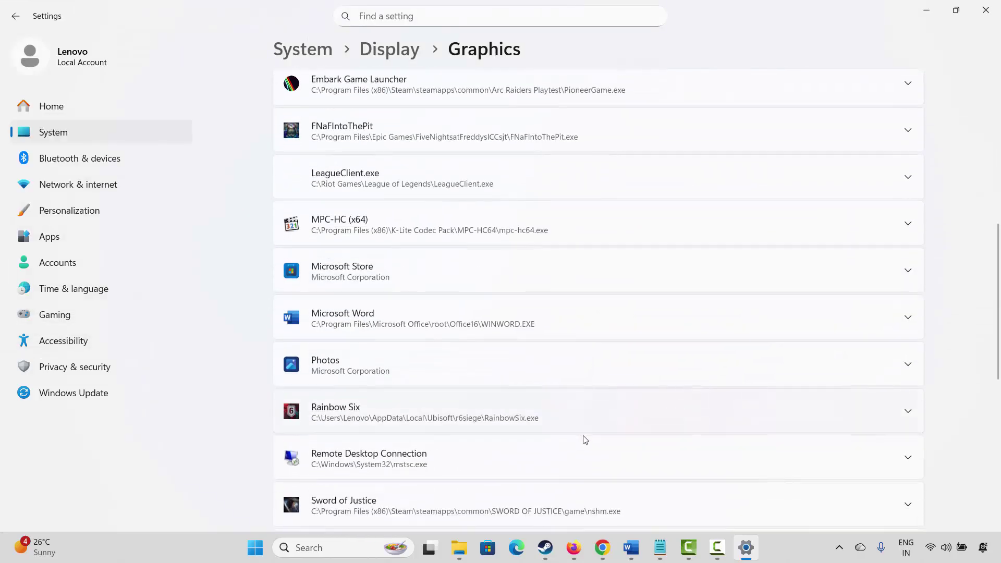
scroll(587, 438, down, 1)
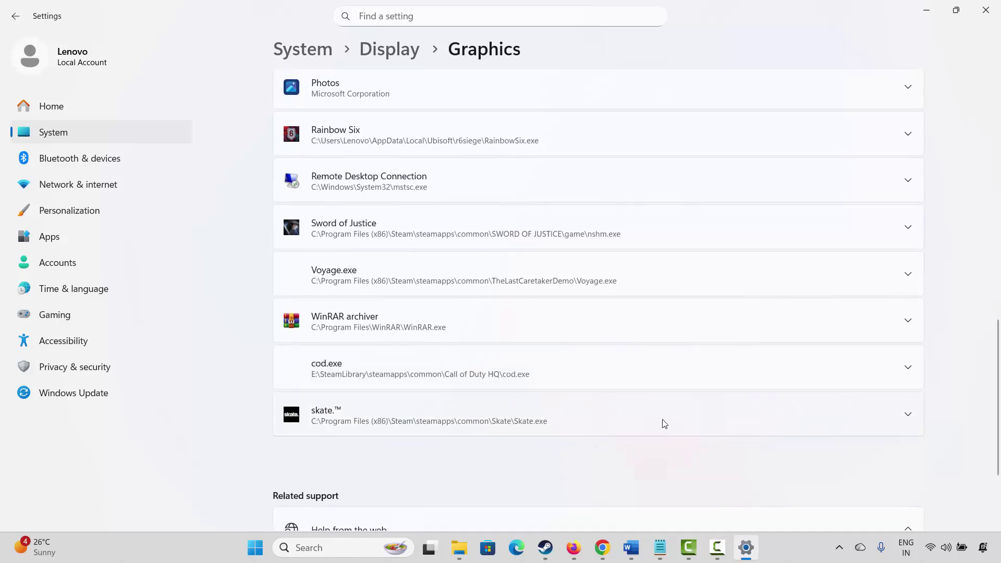
click(908, 416)
scroll(952, 405, down, 5)
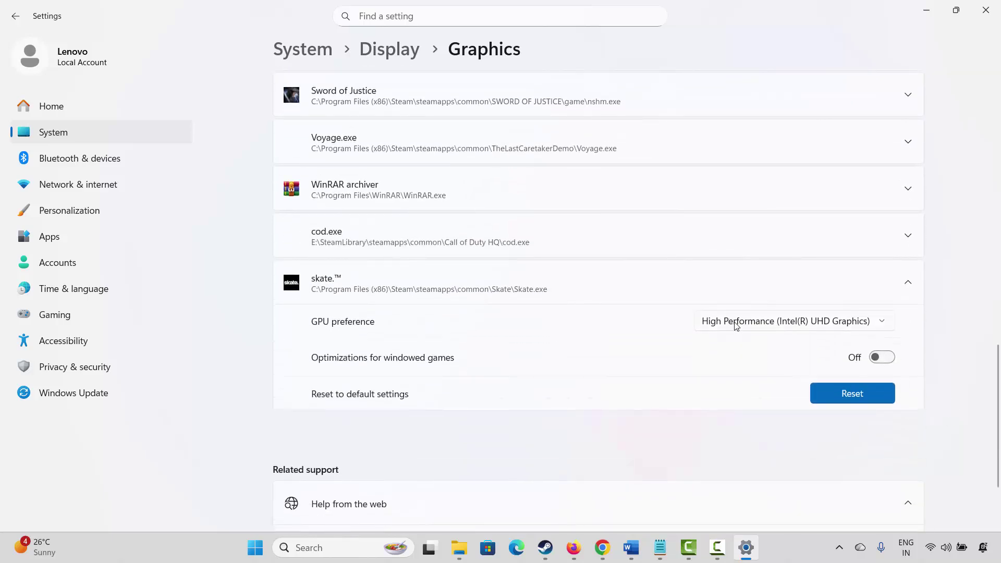
click(737, 325)
click(763, 325)
- Close Settings and select the Method 17 heading in the Word guide
click(986, 10)
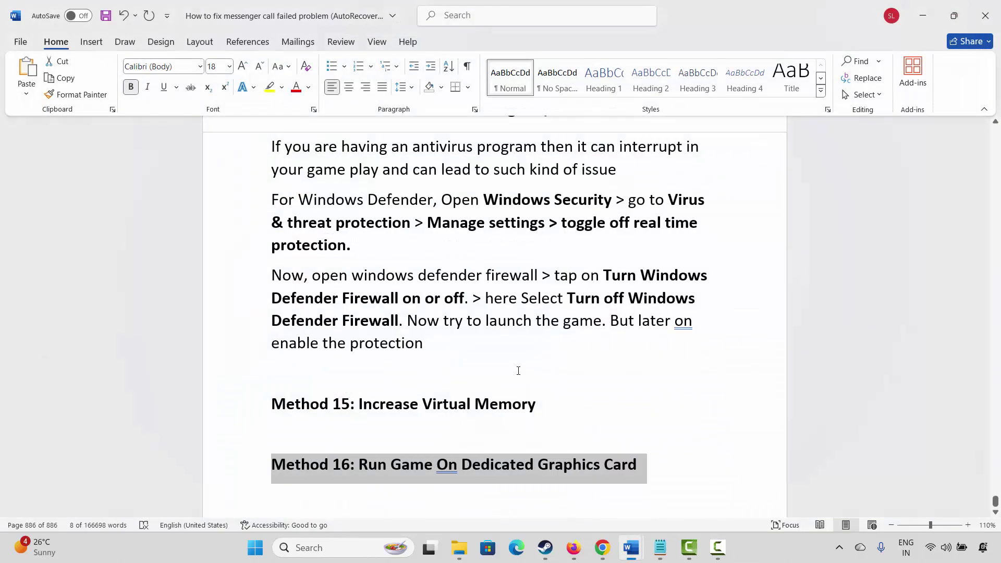
scroll(428, 374, down, 1)
click(239, 459)
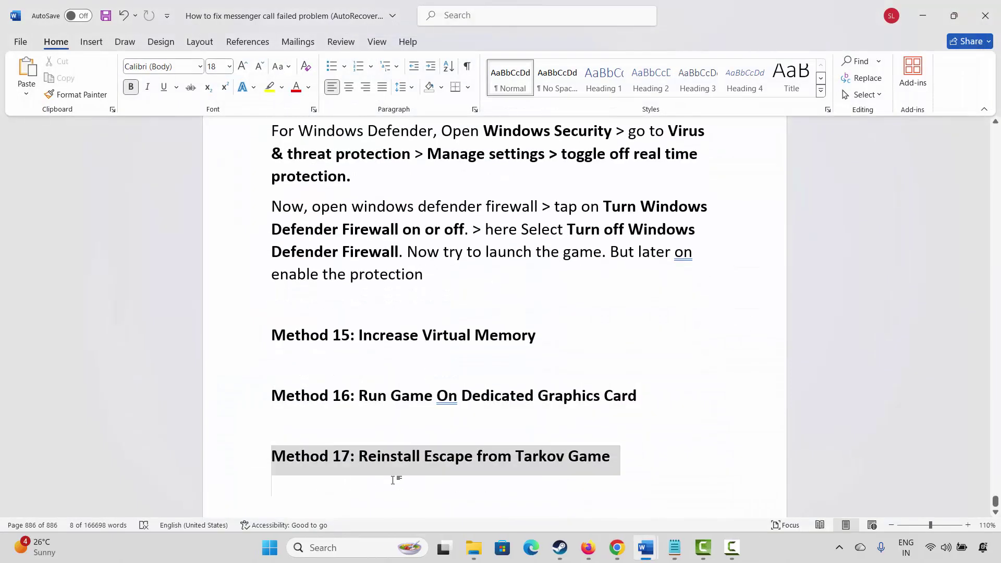
click(478, 498)
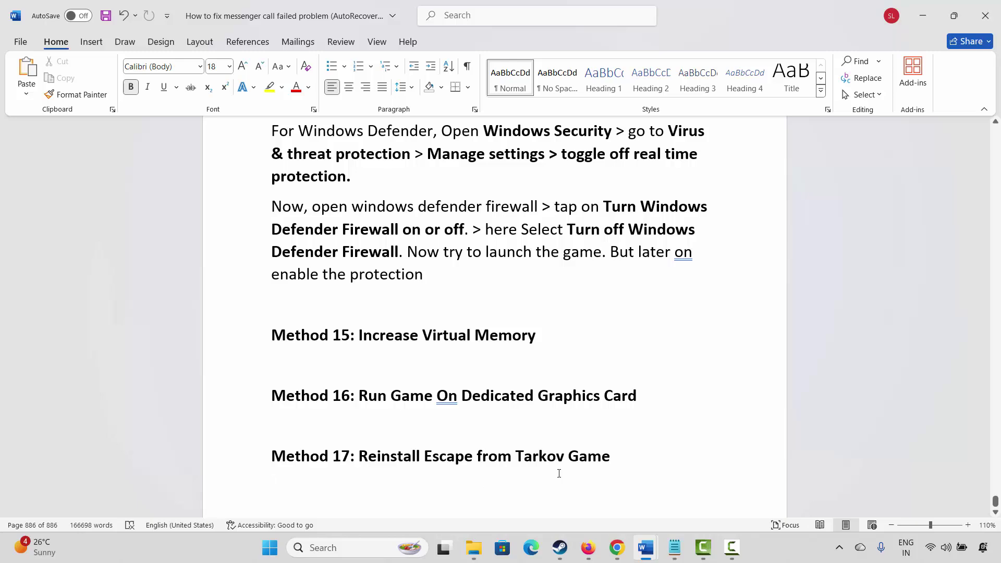
- Bring up the uninstall confirmation for skate. via Manage > Uninstall in Steam, then cancel it
click(560, 547)
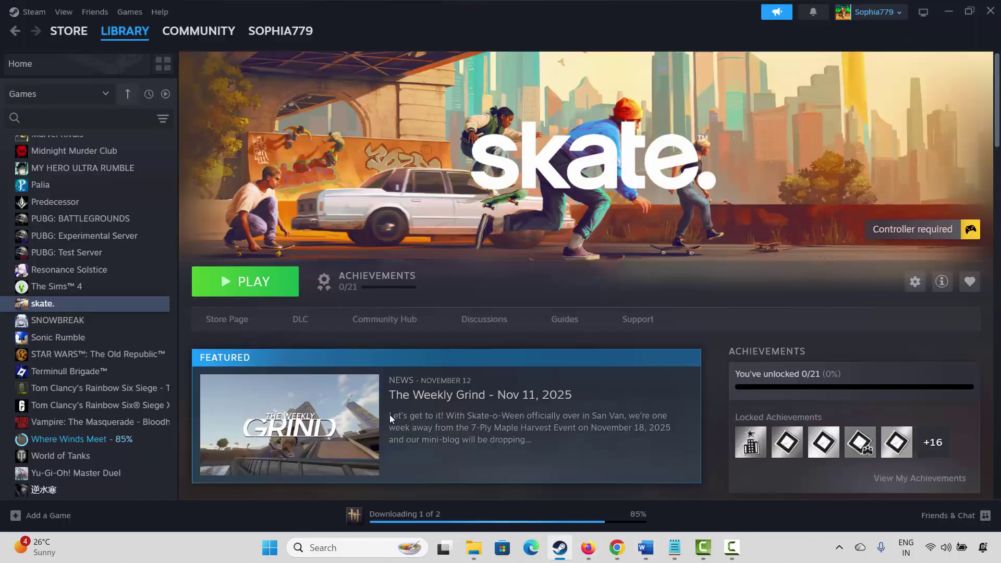
mouse_move(126, 38)
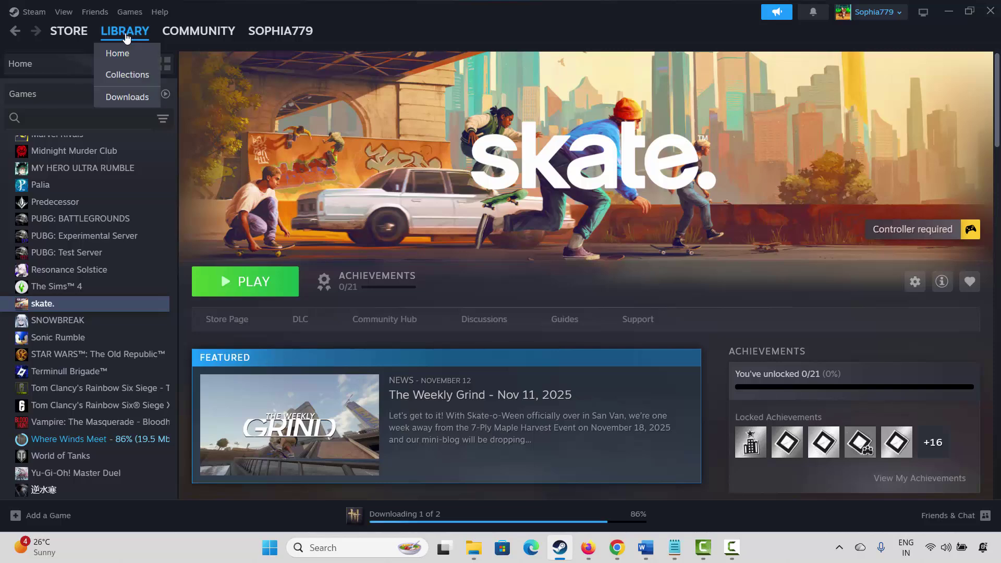
right_click(43, 305)
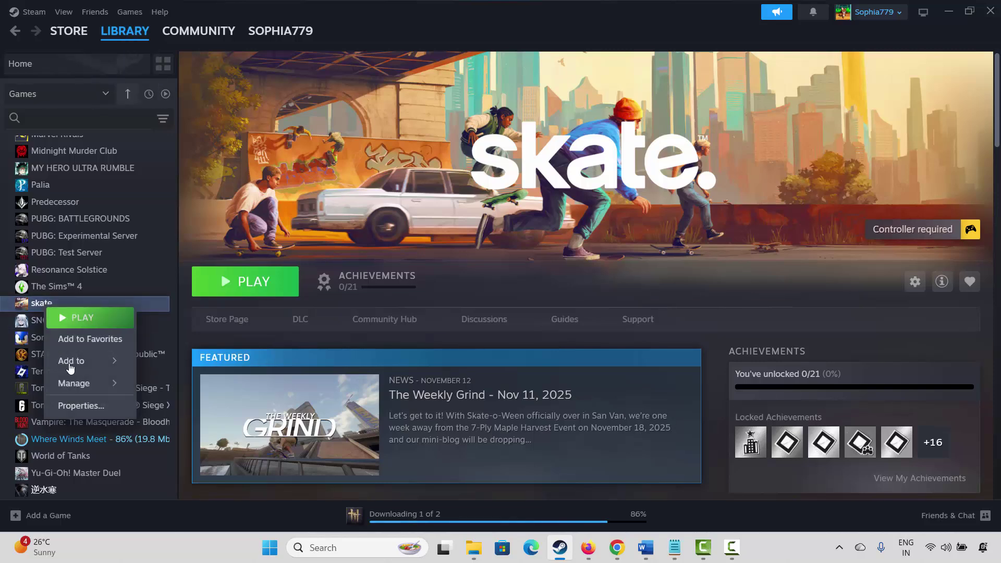
mouse_move(75, 389)
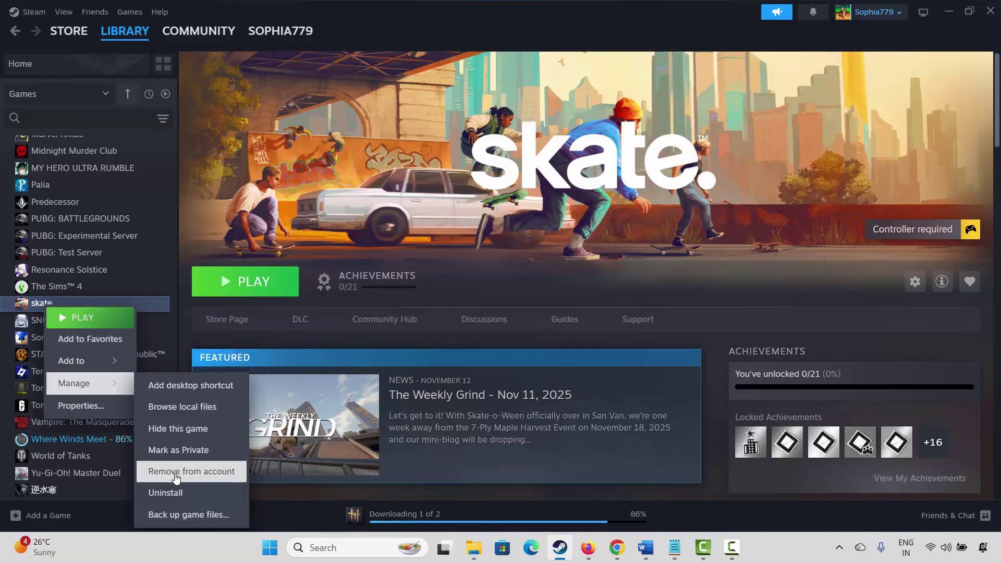
click(165, 493)
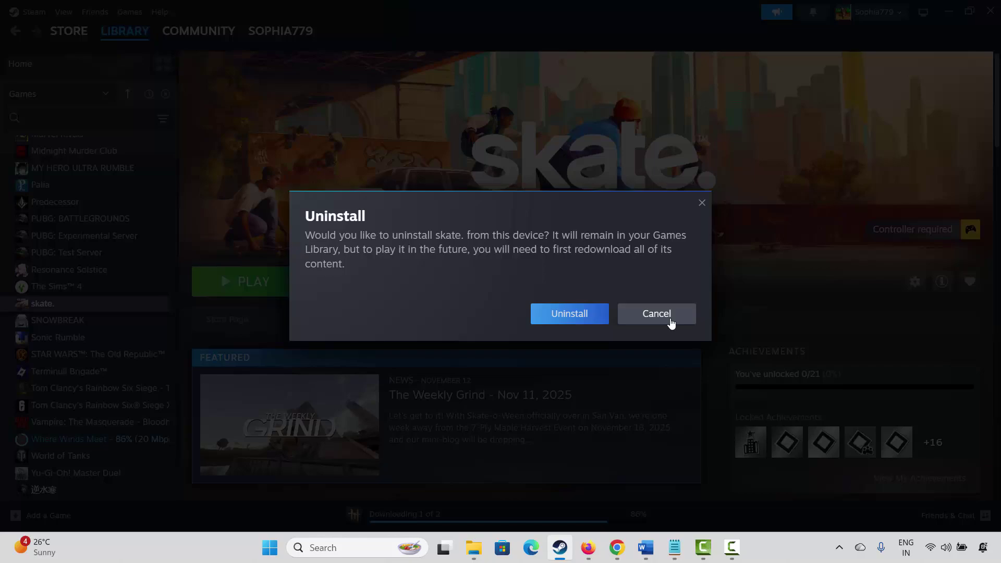
key(Escape)
- Return to Word and select, then deselect, 'Escape from Tarkov' in the Method 17 heading
click(559, 553)
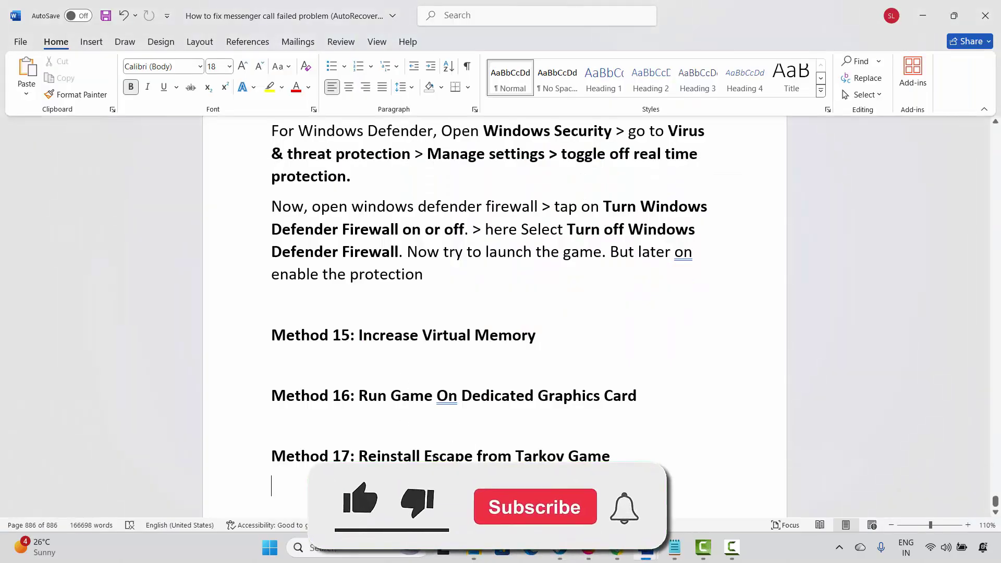
key(ctrl+shift+Right)
key(ctrl+shift+Right)
key(ctrl+shift+Right)
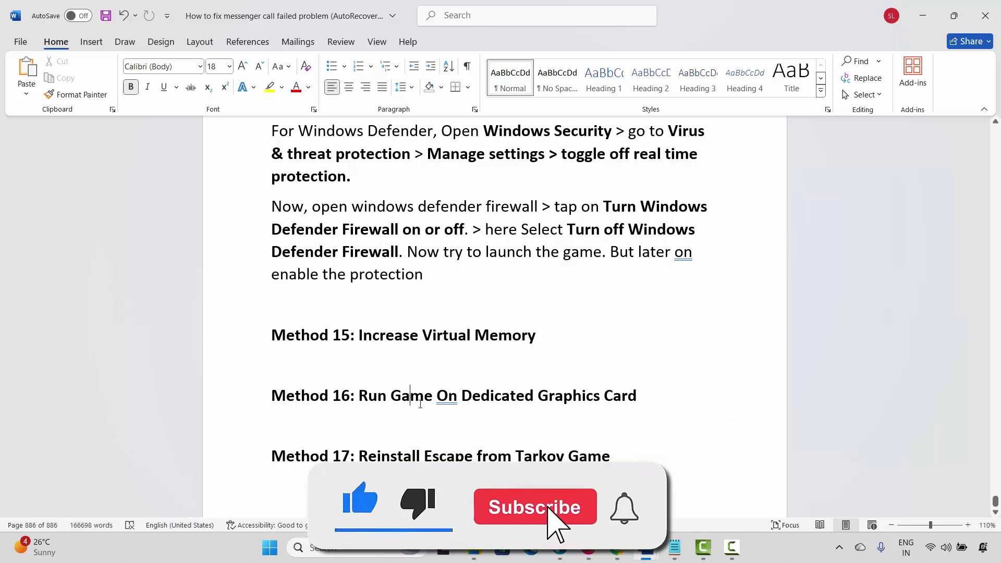
click(411, 397)
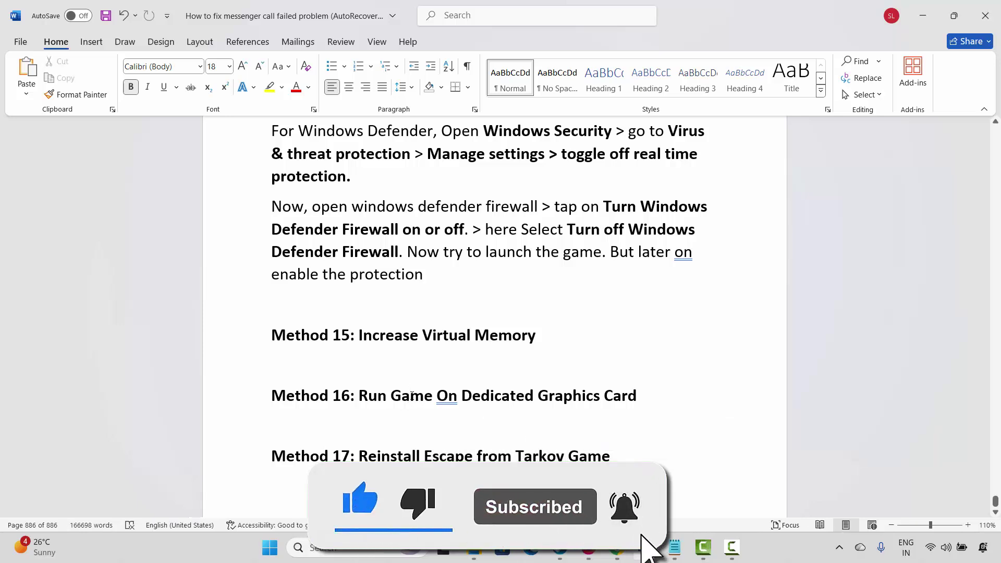